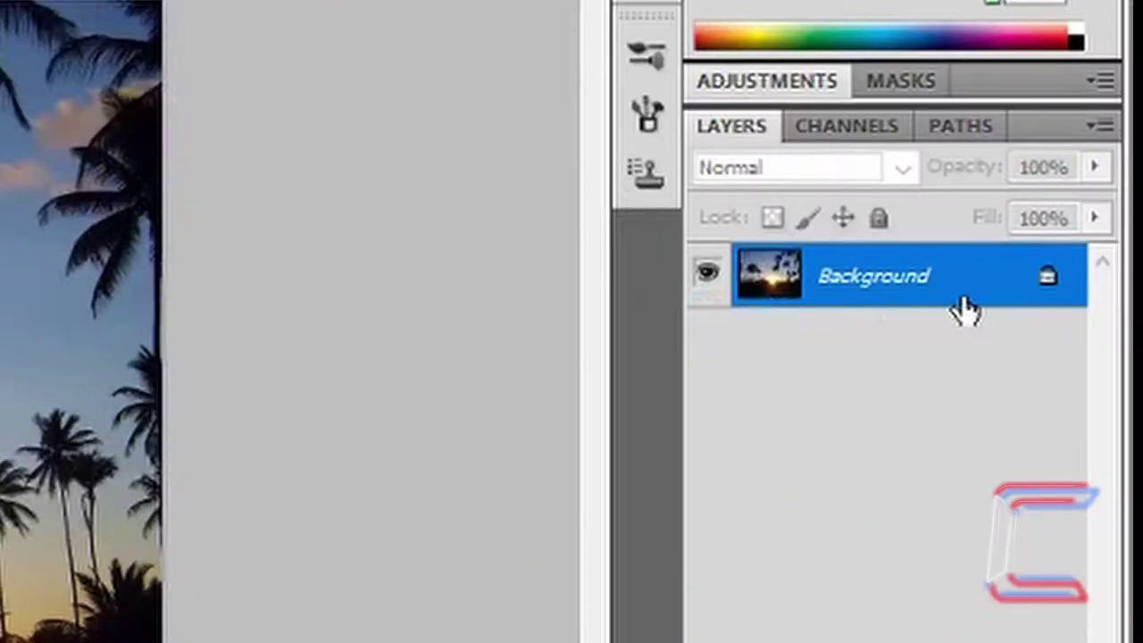
# Convert the background photo into a Palm Trees layer and add a White Background layer beneath it
pyautogui.doubleClick(964, 308)
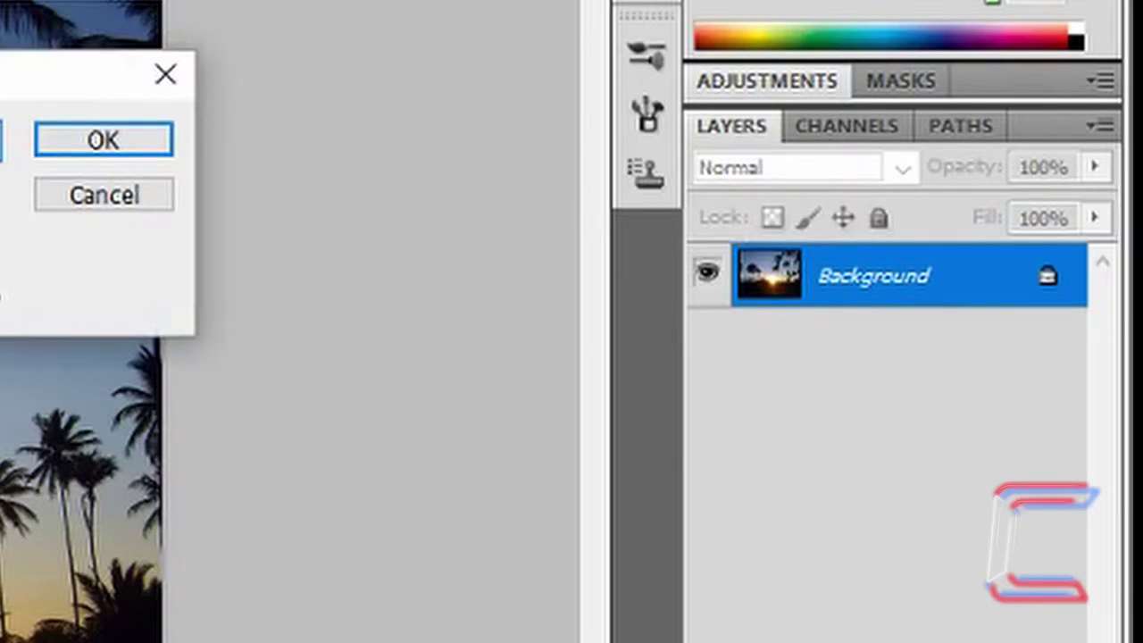
pyautogui.click(102, 143)
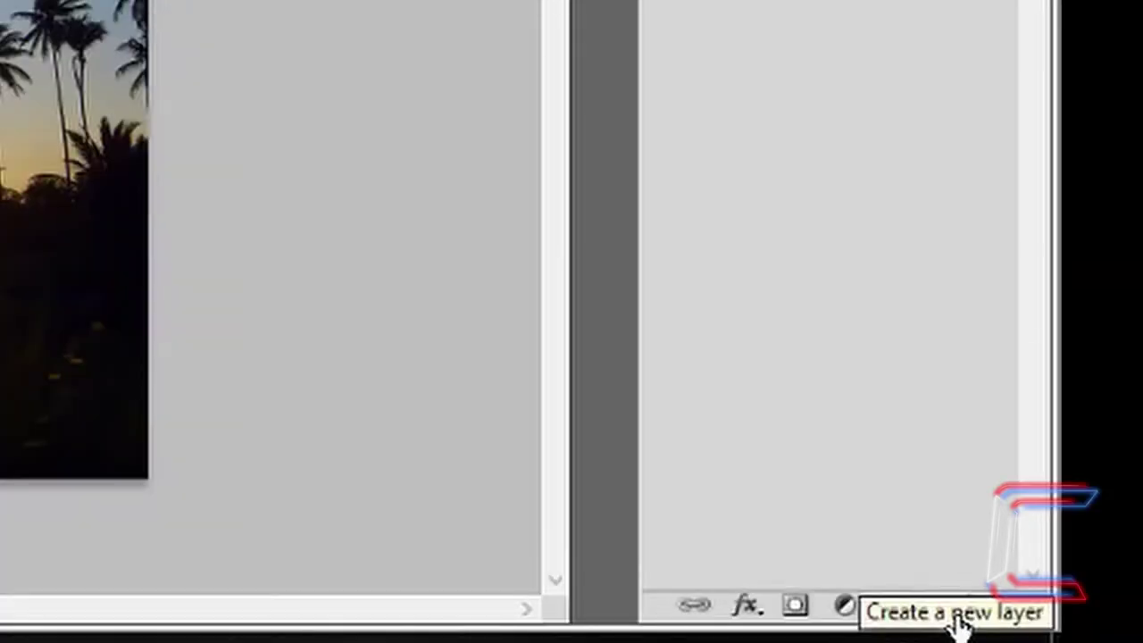
pyautogui.click(947, 607)
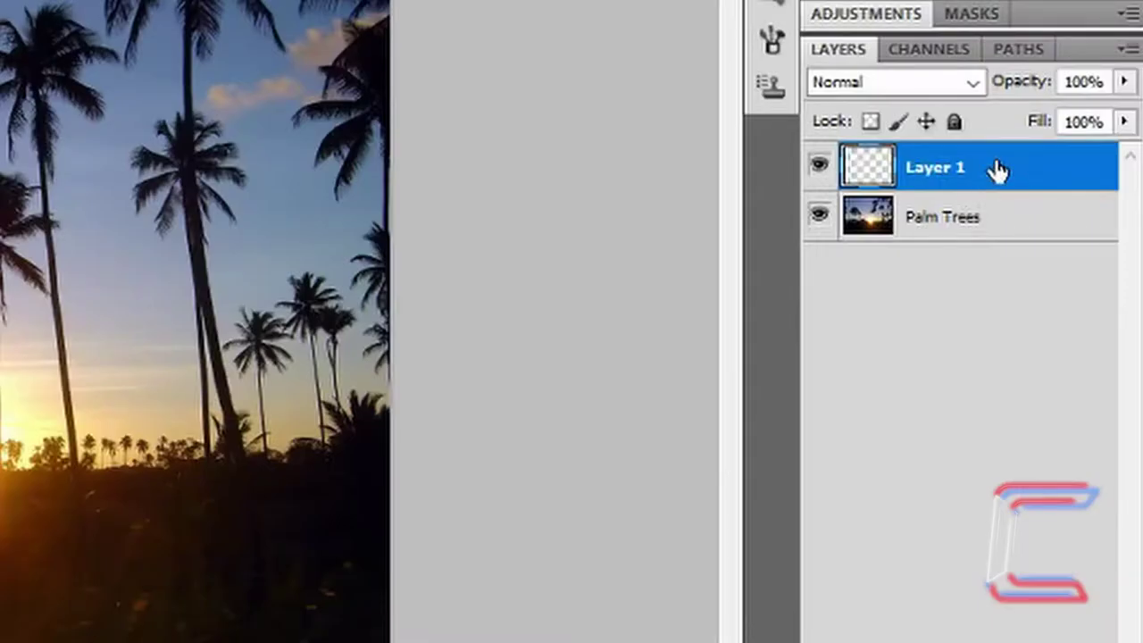
pyautogui.moveTo(998, 171); pyautogui.dragTo(1001, 254)
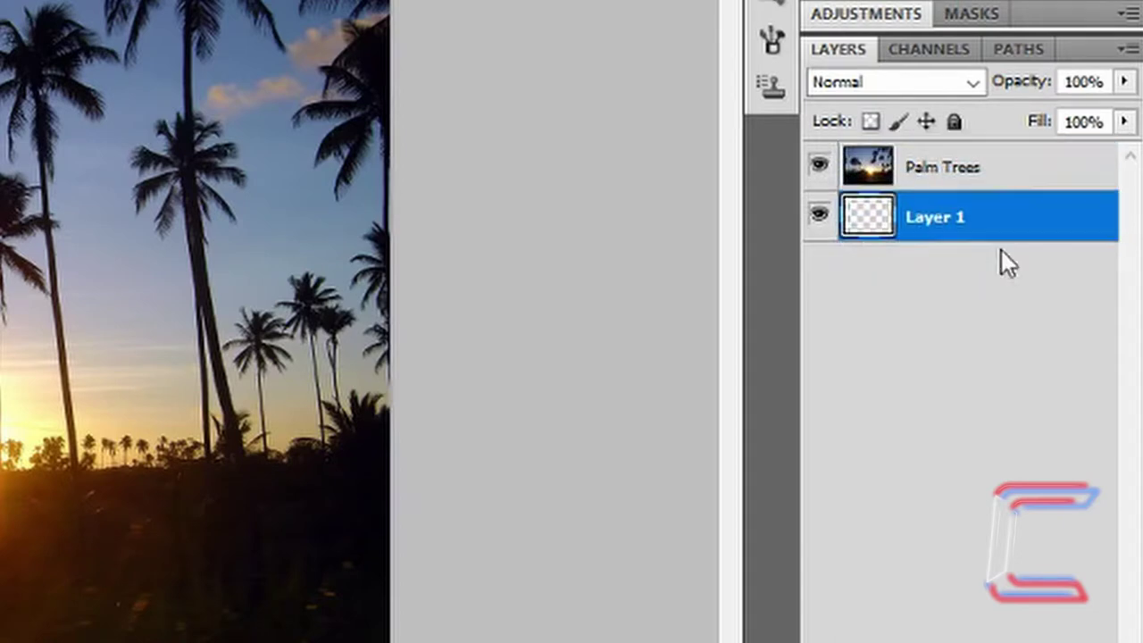
pyautogui.doubleClick(931, 214)
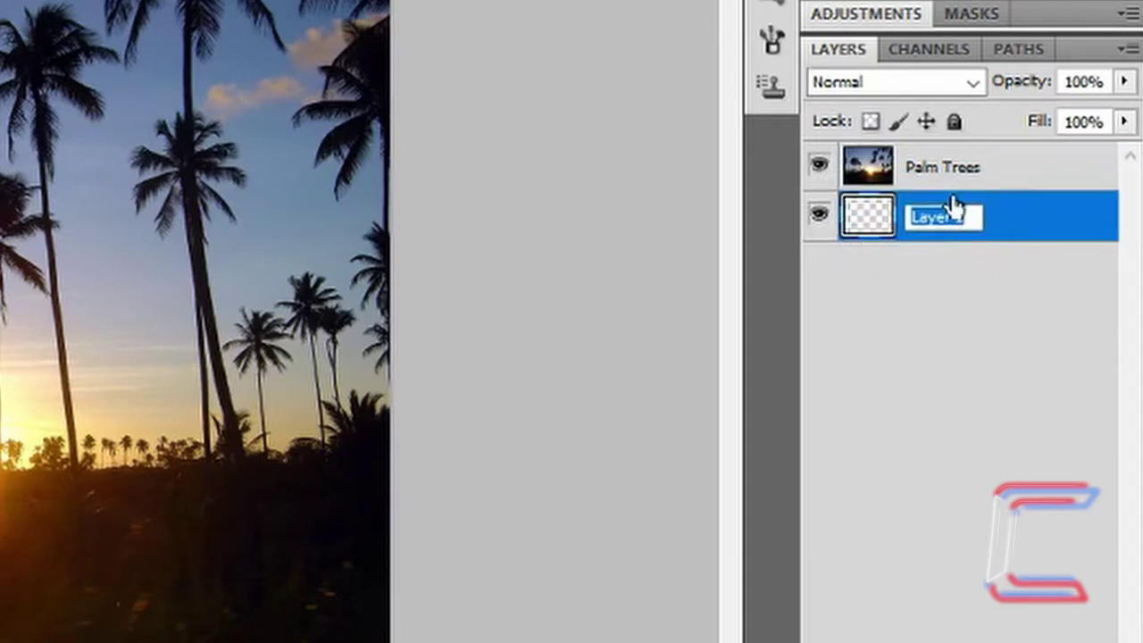
pyautogui.write('White Backg')
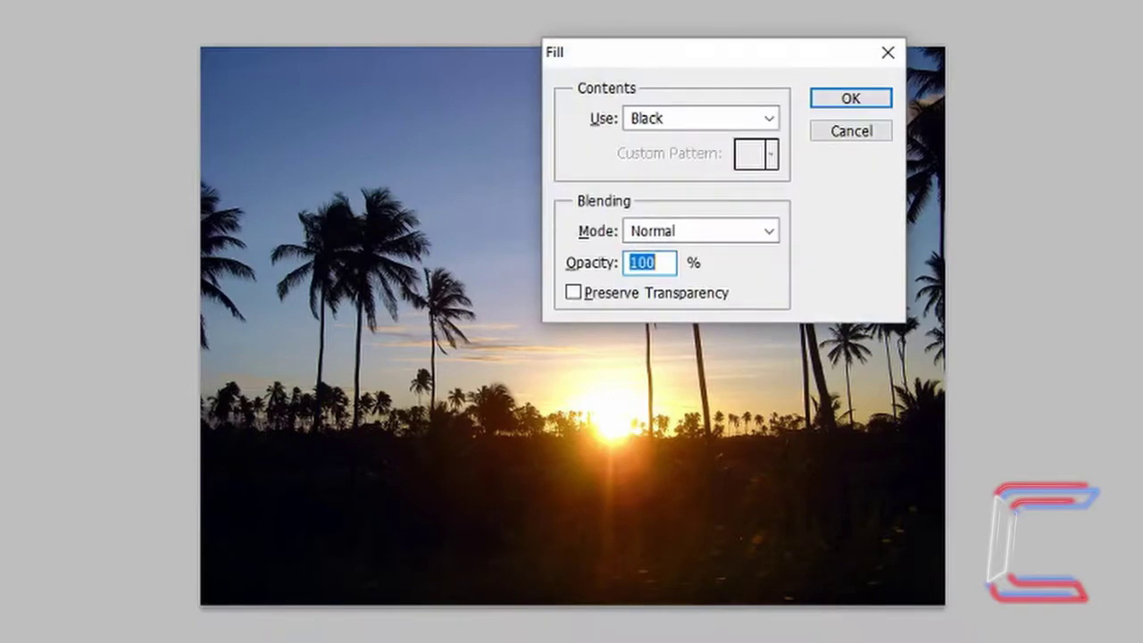
# Fill the White Background layer with white
pyautogui.click(769, 117)
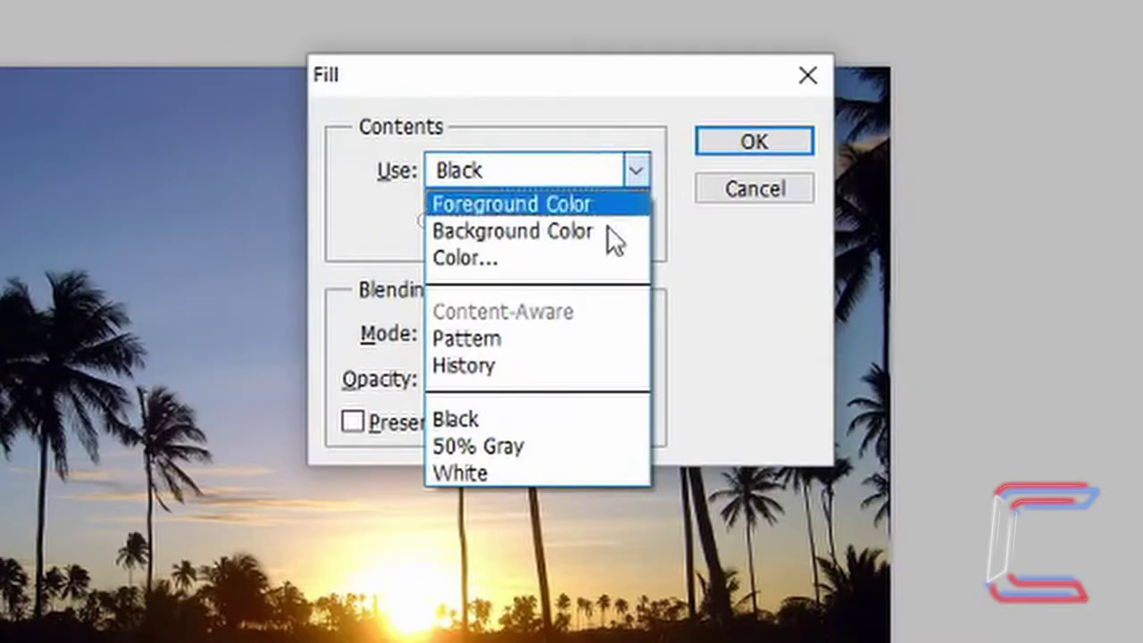
pyautogui.click(502, 477)
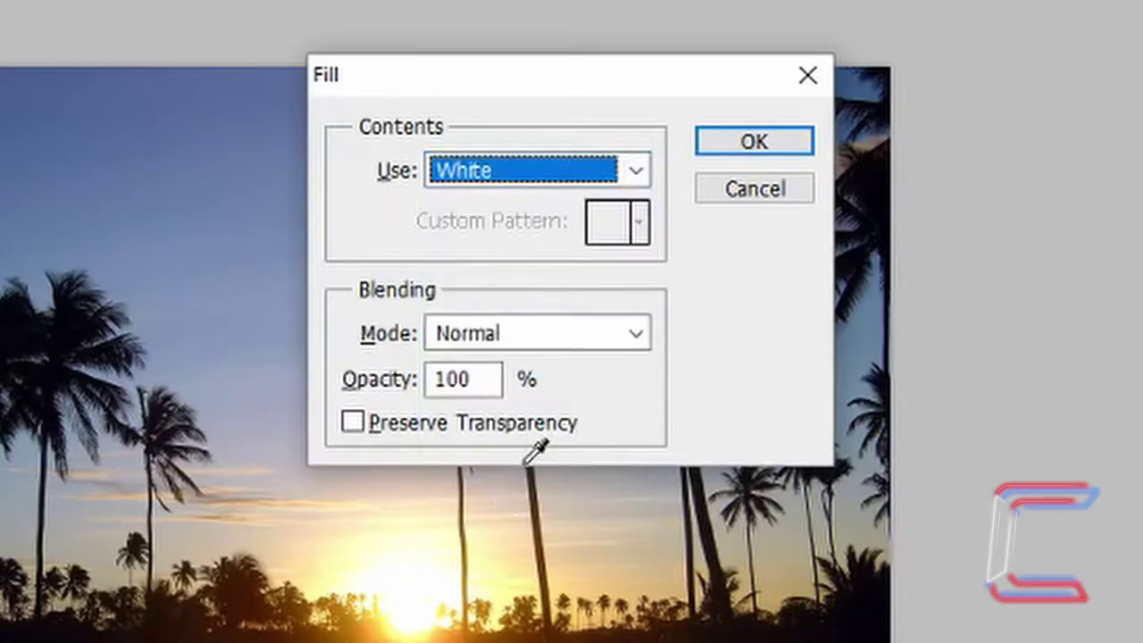
pyautogui.click(728, 149)
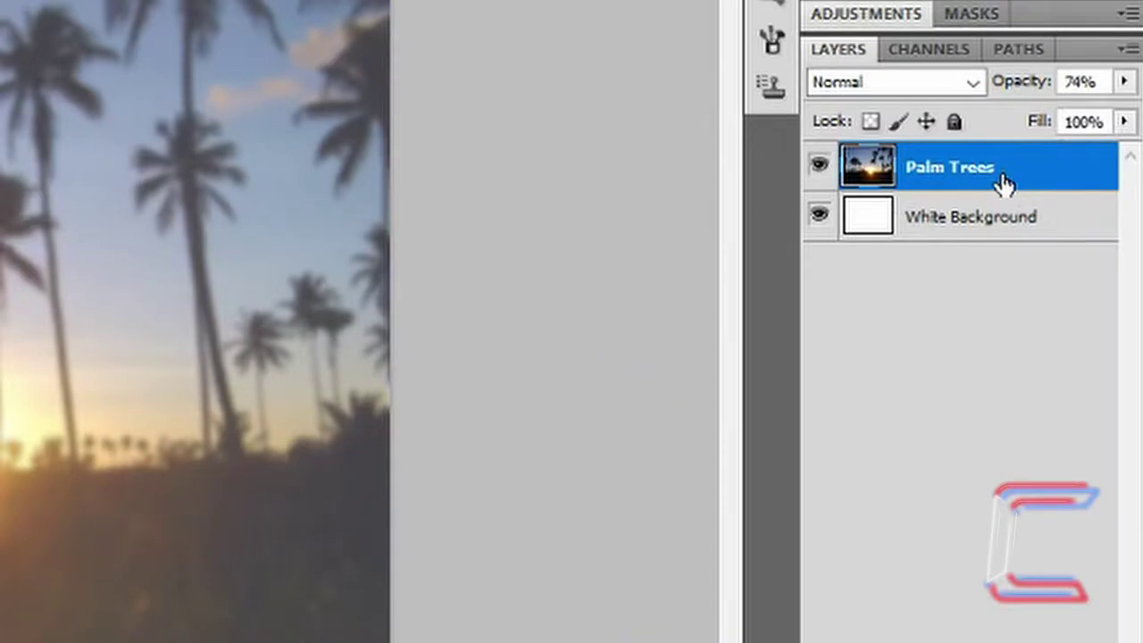
# Set Palm Trees opacity to 74% and add a Black & White adjustment layer
pyautogui.click(1096, 81)
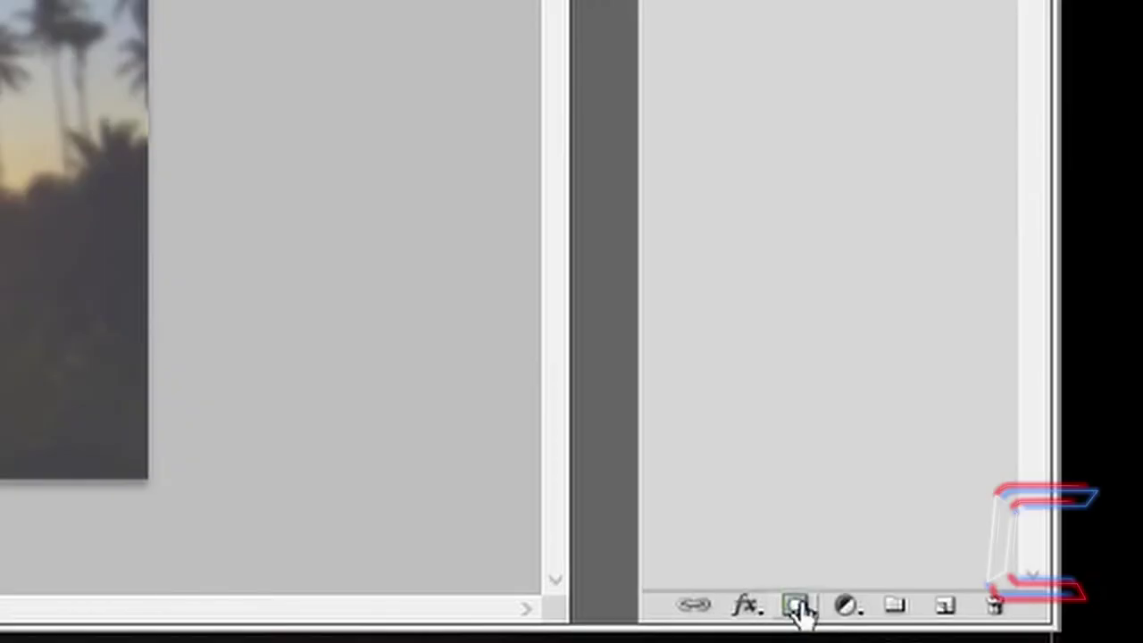
pyautogui.click(850, 609)
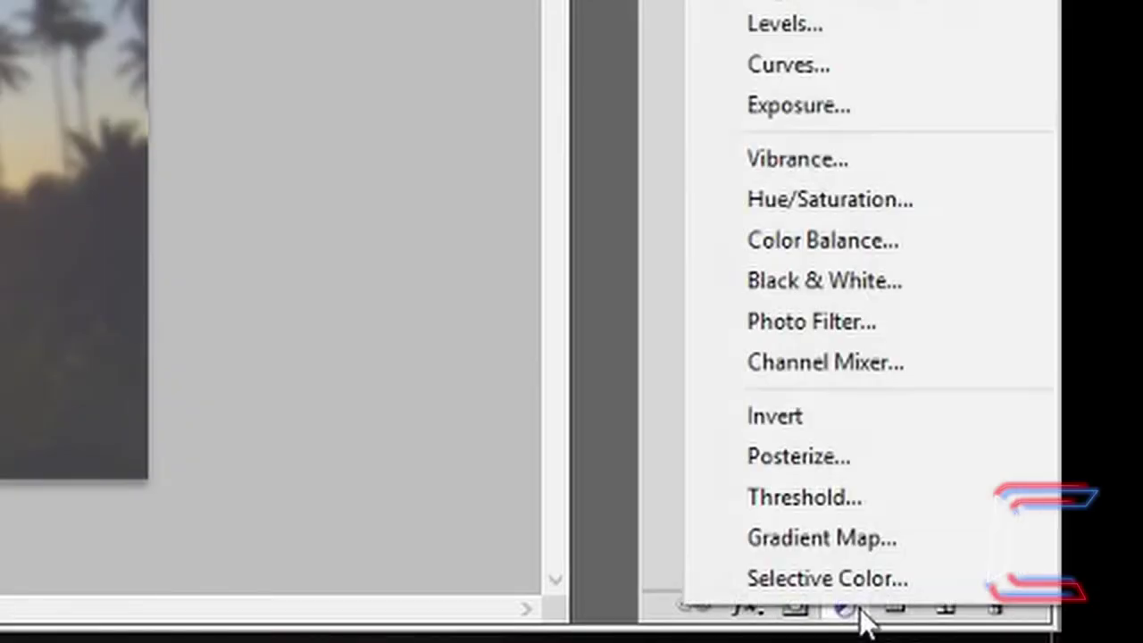
pyautogui.click(855, 285)
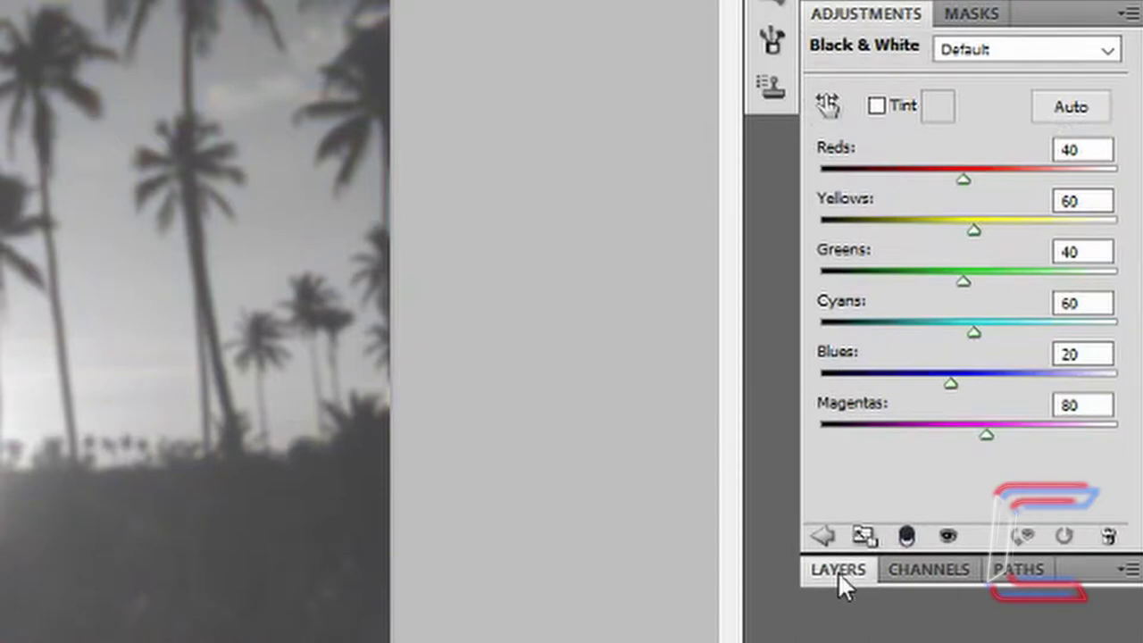
pyautogui.click(840, 576)
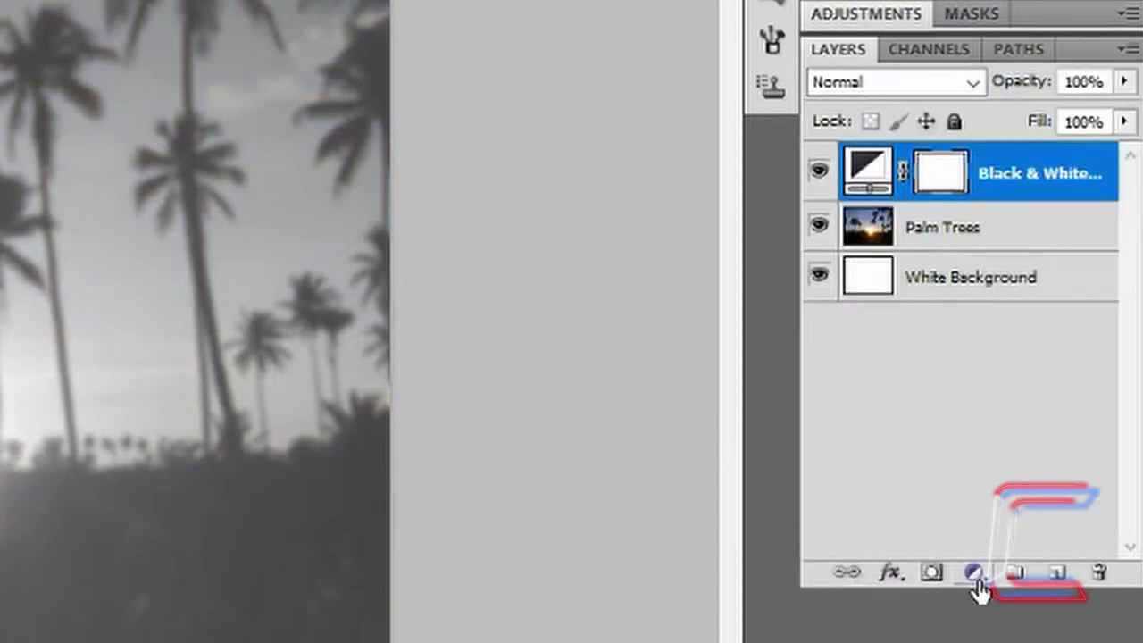
# Add a Brightness/Contrast adjustment with brightness 150 and contrast -50
pyautogui.click(978, 579)
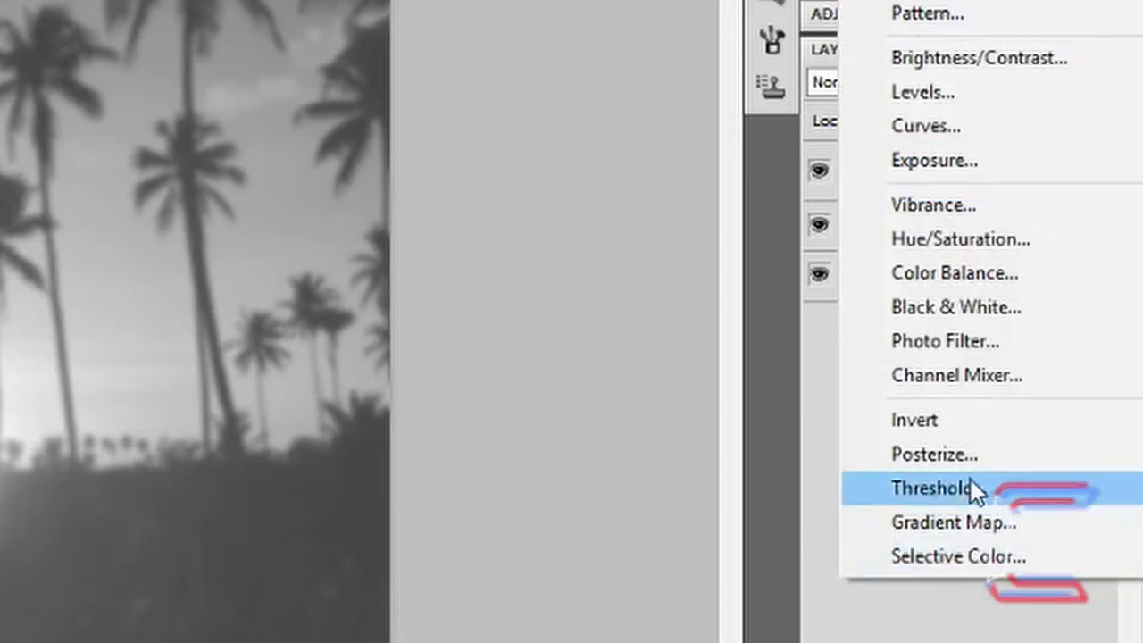
pyautogui.click(1061, 64)
pyautogui.moveTo(969, 130); pyautogui.dragTo(1141, 147)
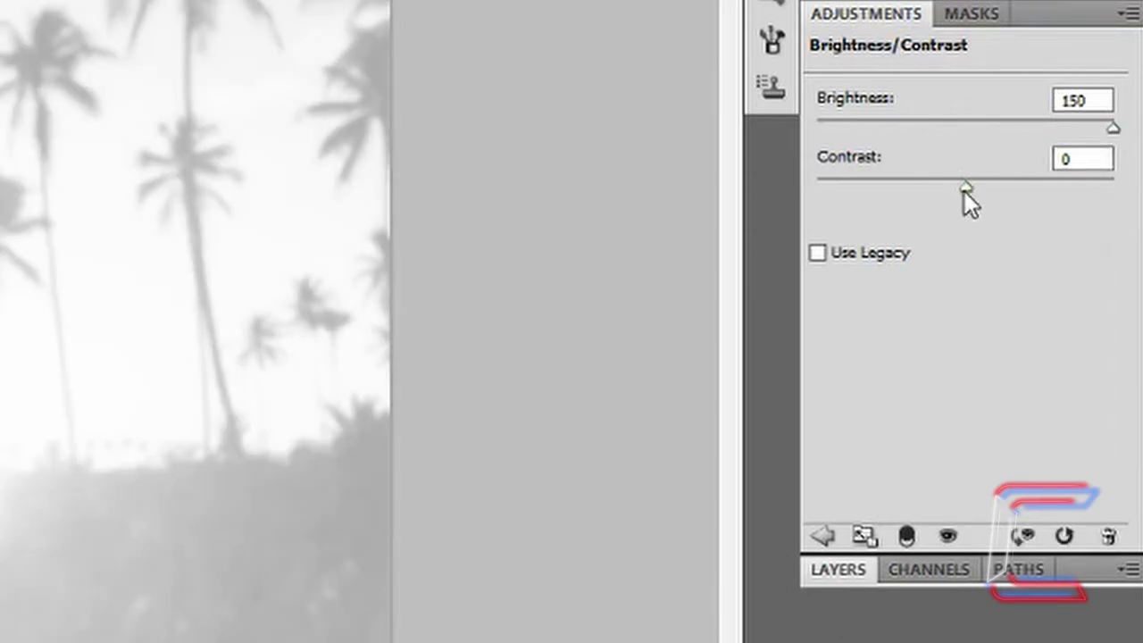
pyautogui.moveTo(965, 191); pyautogui.dragTo(748, 193)
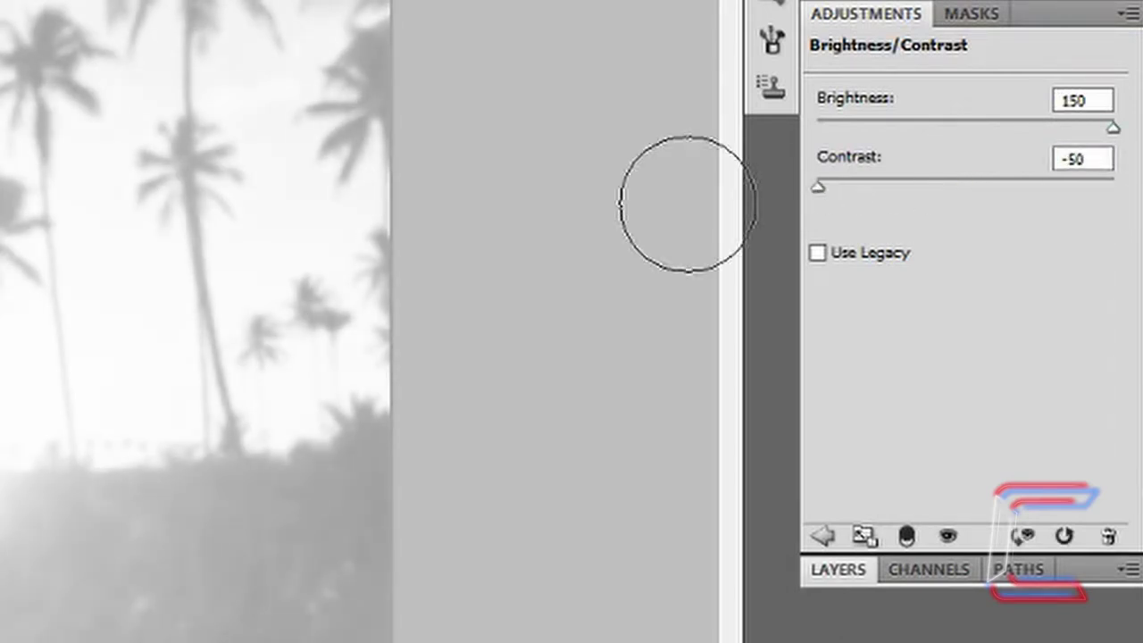
pyautogui.click(838, 569)
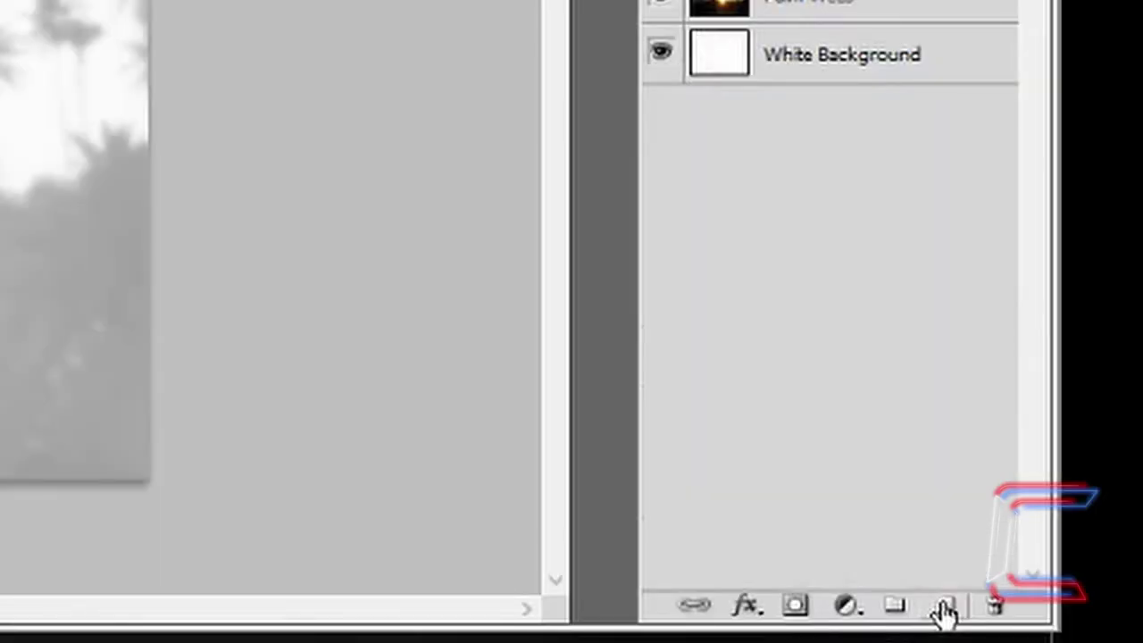
# Add a new layer named Black and White and render clouds into it
pyautogui.click(945, 607)
pyautogui.doubleClick(929, 167)
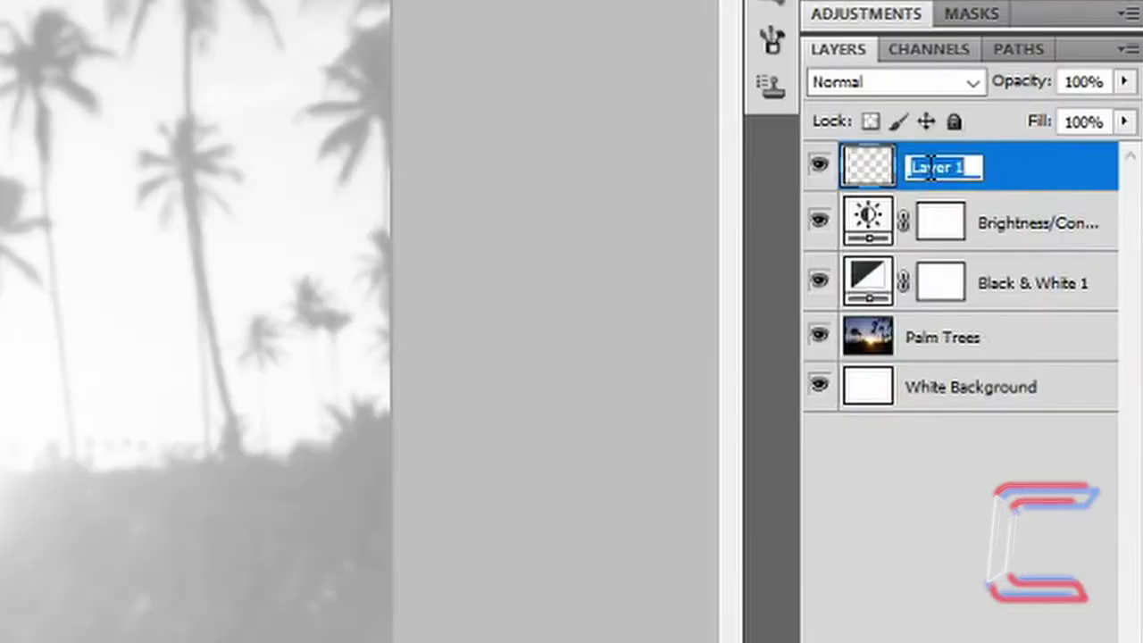
pyautogui.write('Black a')
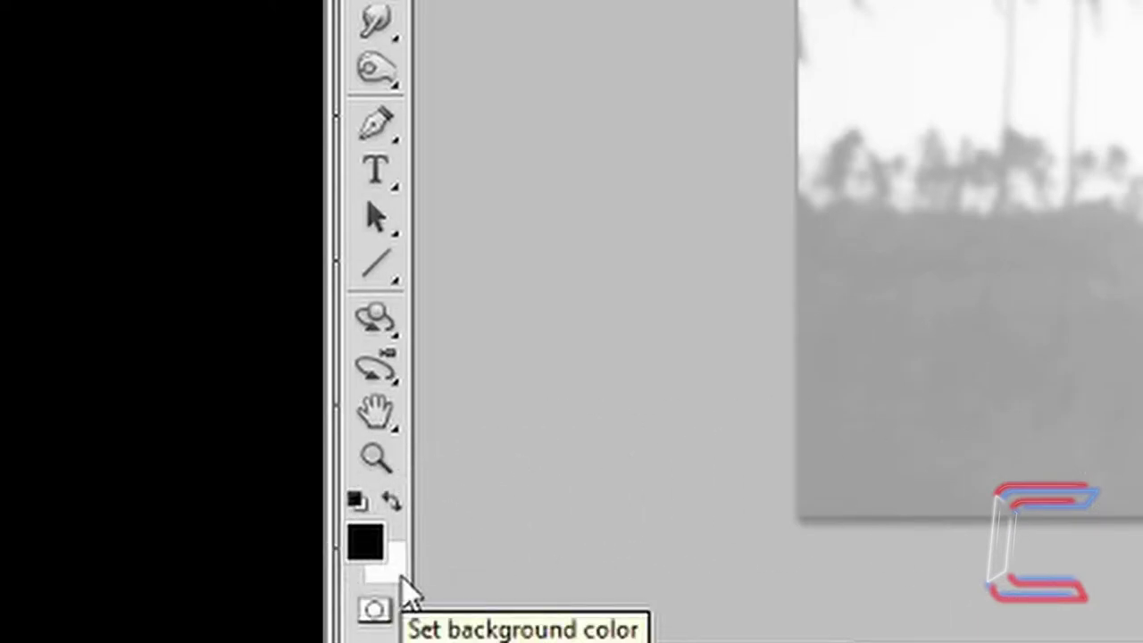
pyautogui.click(66, 17)
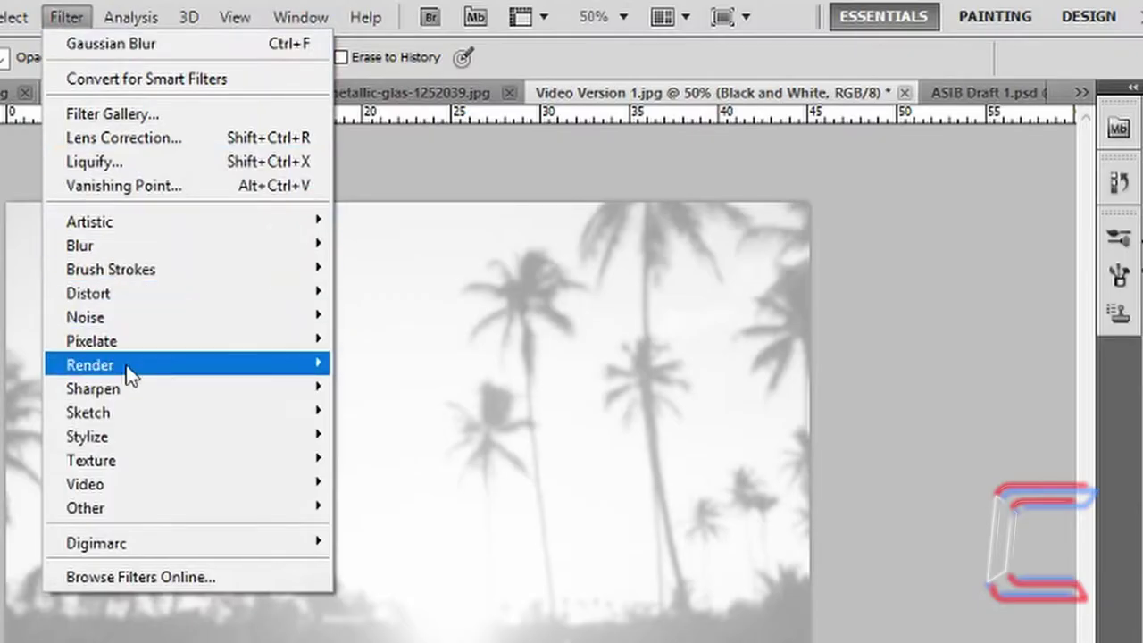
pyautogui.moveTo(130, 375)
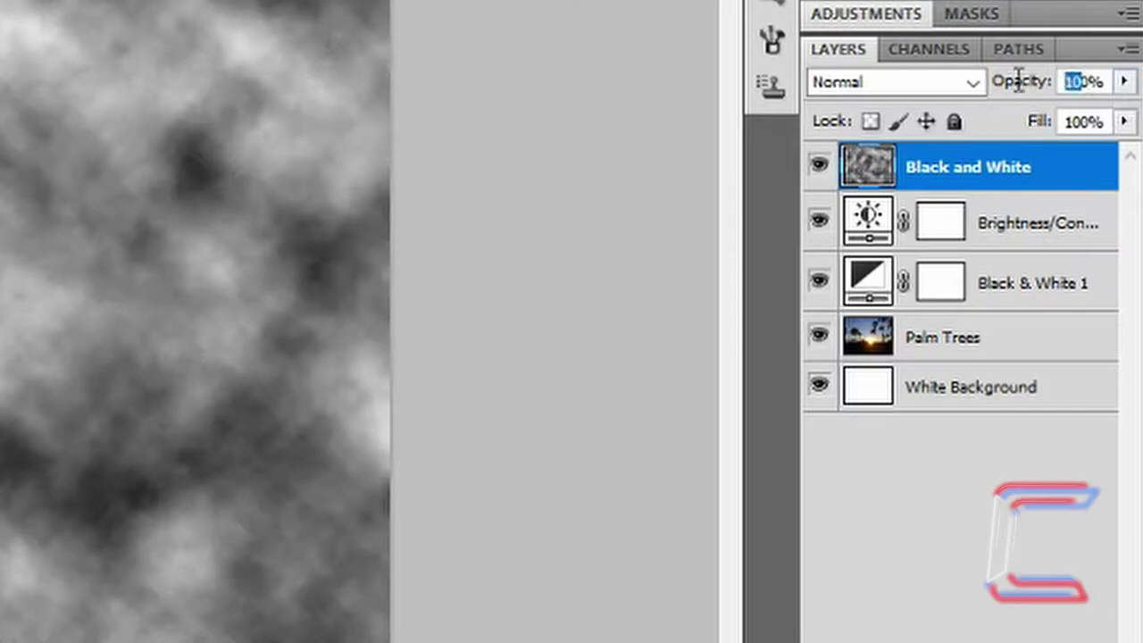
# Set the clouds layer to 38% opacity and move it below Black & White 1
pyautogui.write('4')
pyautogui.press('BackSpace')
pyautogui.write('38')
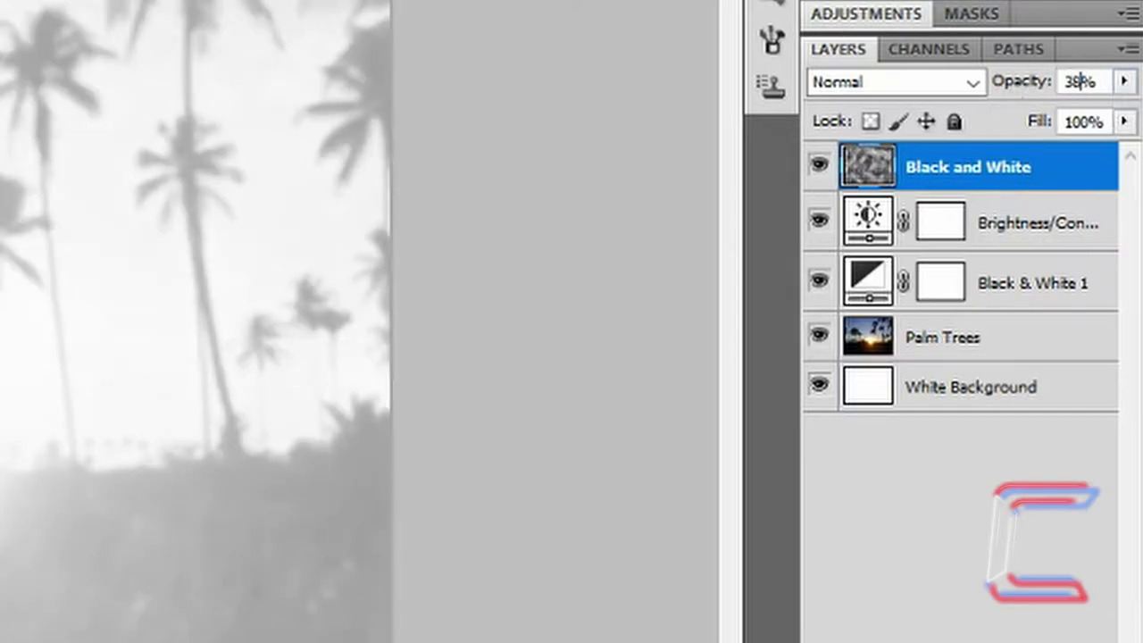
pyautogui.press('Return')
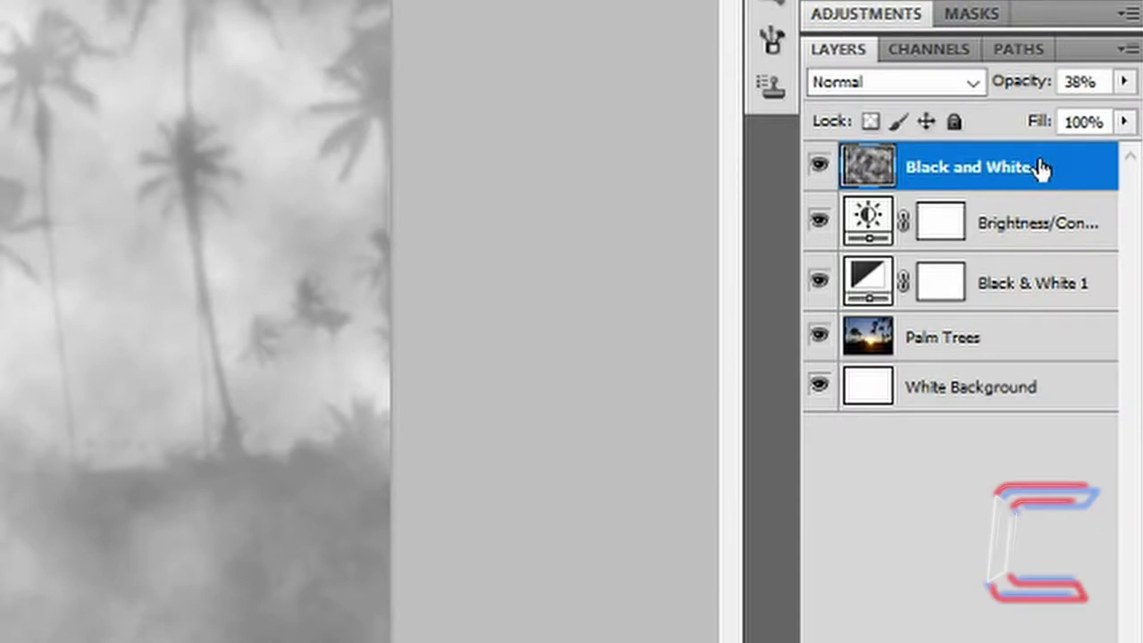
pyautogui.moveTo(1041, 166); pyautogui.dragTo(1031, 299)
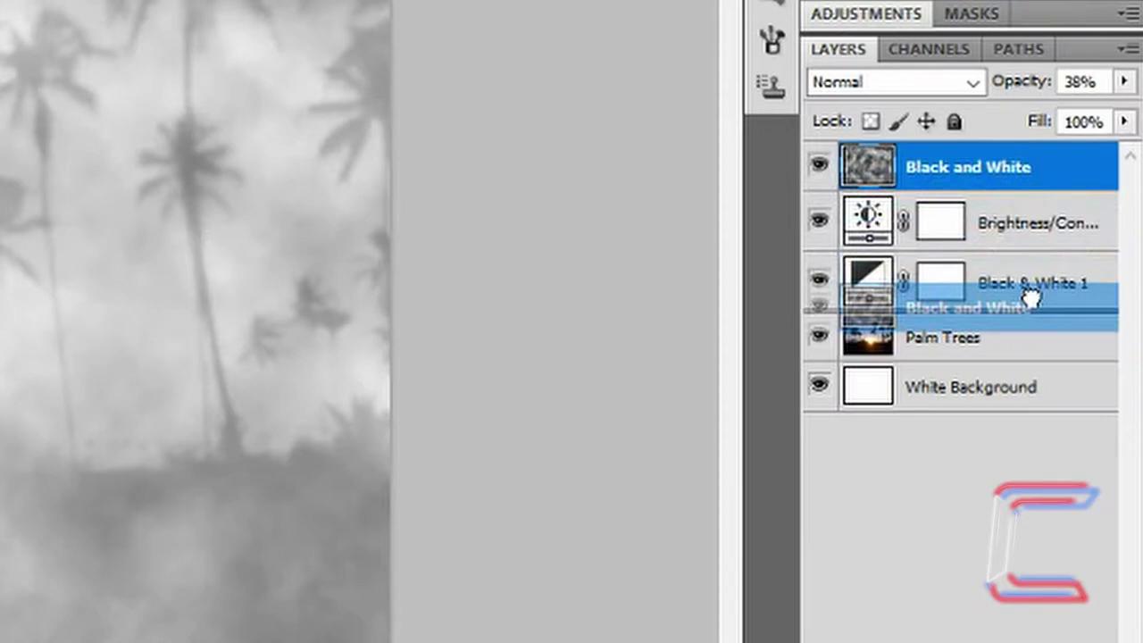
pyautogui.moveTo(1032, 300); pyautogui.dragTo(1028, 296)
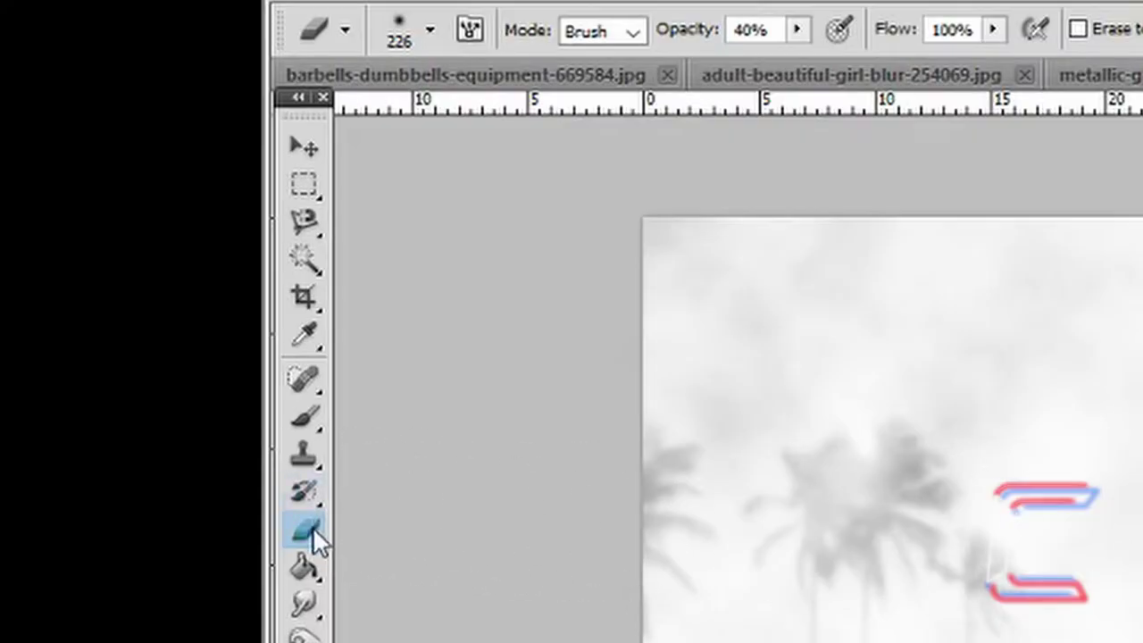
# Set up a soft 226 px Eraser brush at 40% opacity
pyautogui.click(430, 30)
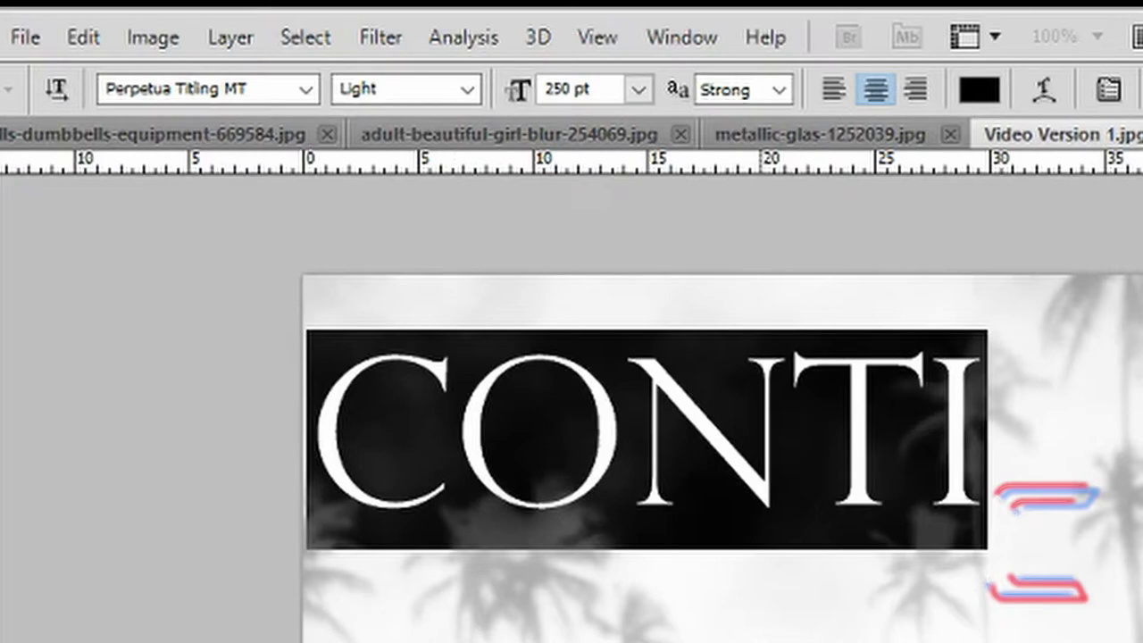
# Change the CONTI title font from Perpetua Titling MT to Georgia Regular
pyautogui.hotkey('ctrl', 'z')
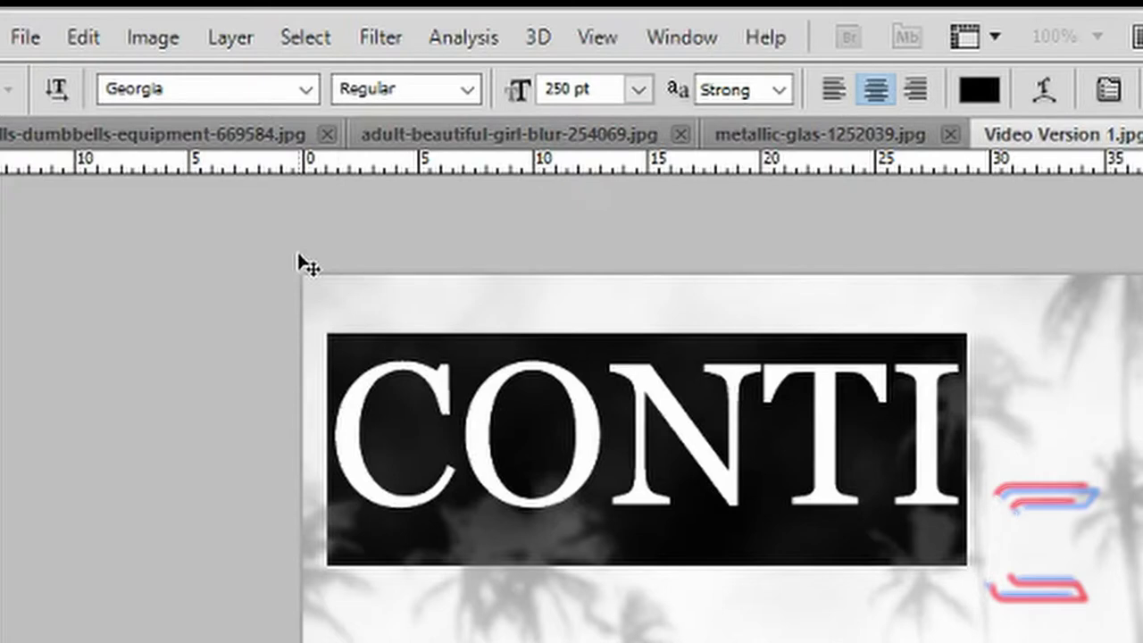
pyautogui.click(170, 88)
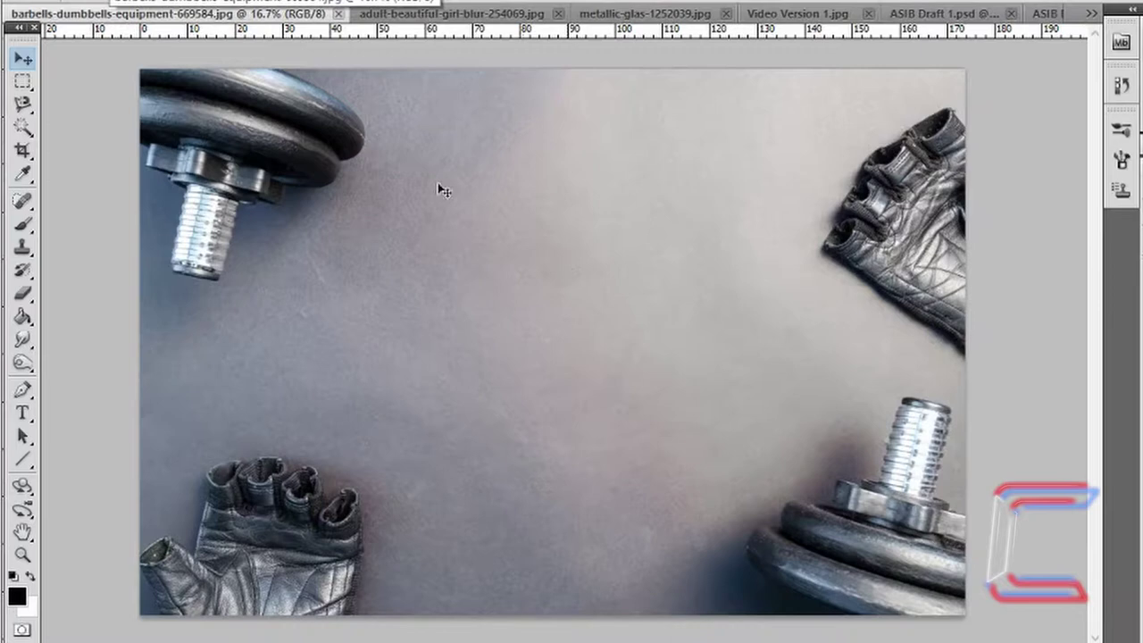
# Copy a rectangle of the barbells photo's grey surface into the poster as layer 'Metal Text'
pyautogui.moveTo(23, 82); pyautogui.dragTo(110, 82)
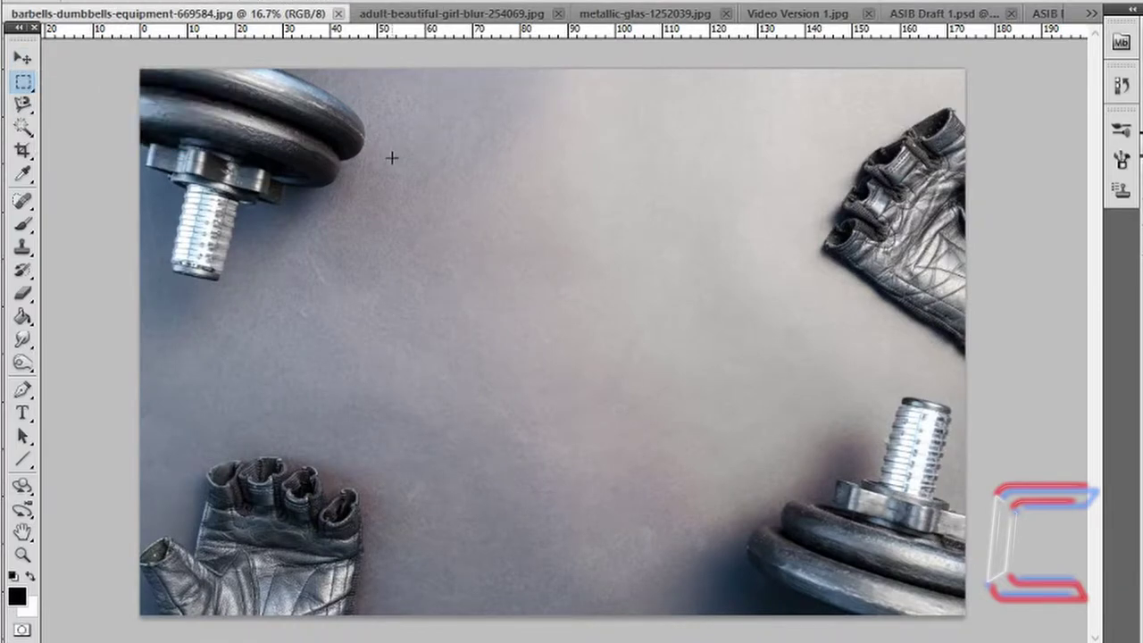
pyautogui.moveTo(393, 157); pyautogui.dragTo(779, 414)
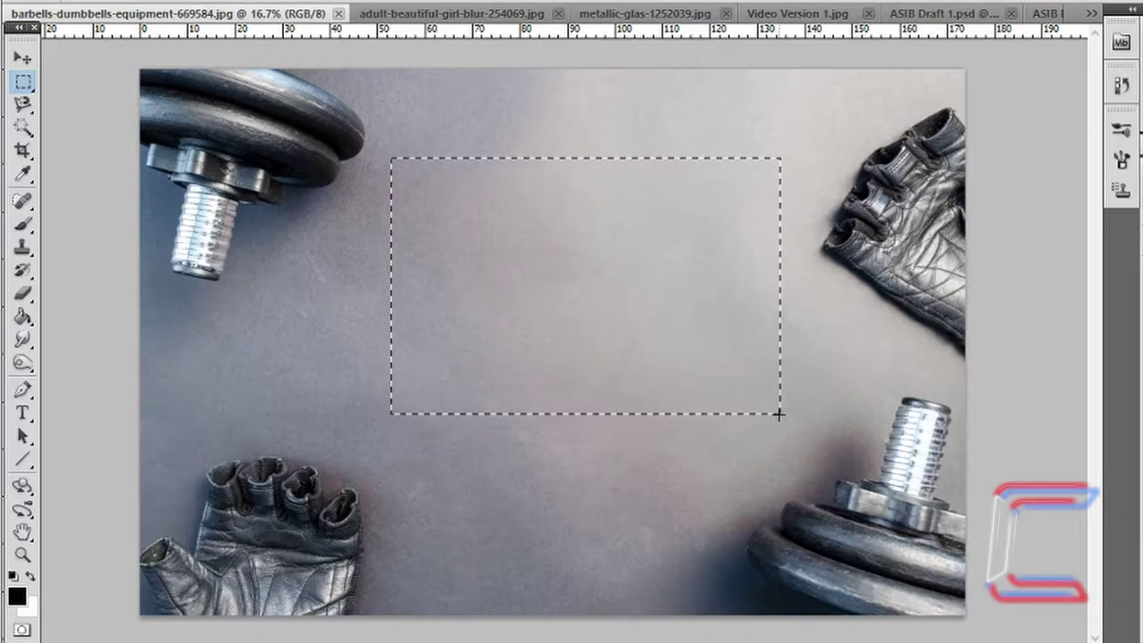
pyautogui.click(779, 413)
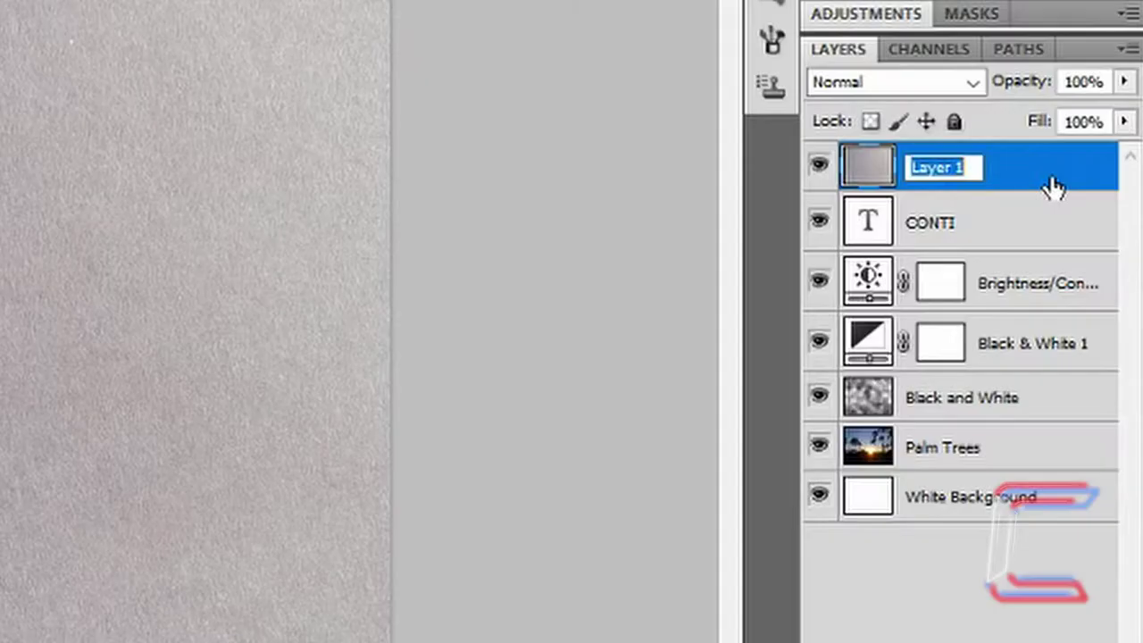
pyautogui.write('Met')
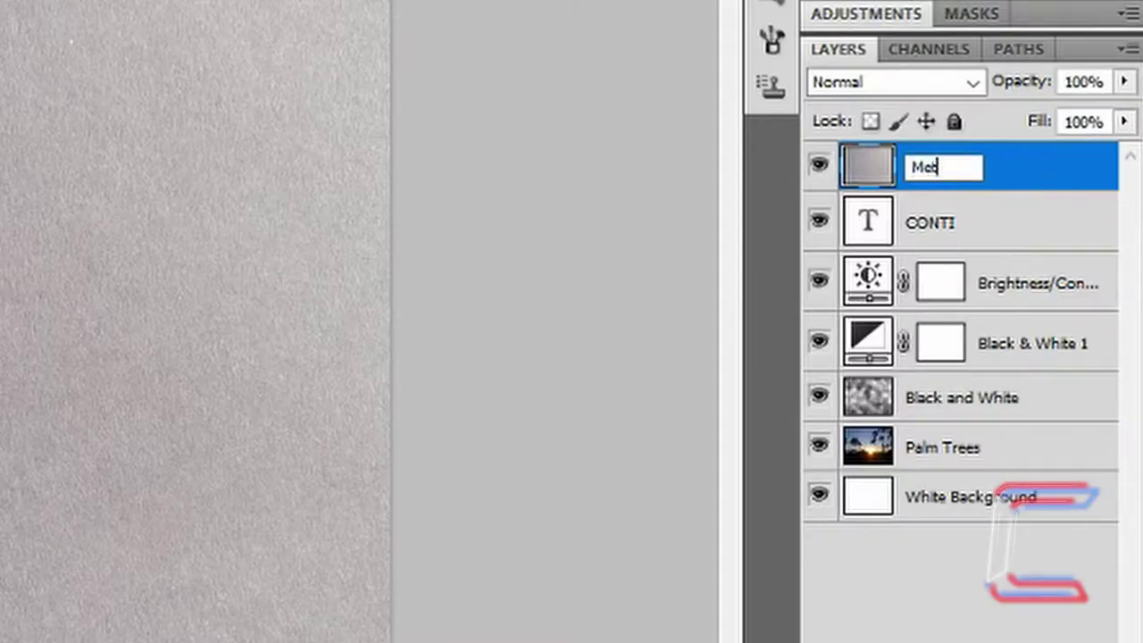
pyautogui.write('al Text')
pyautogui.press('Return')
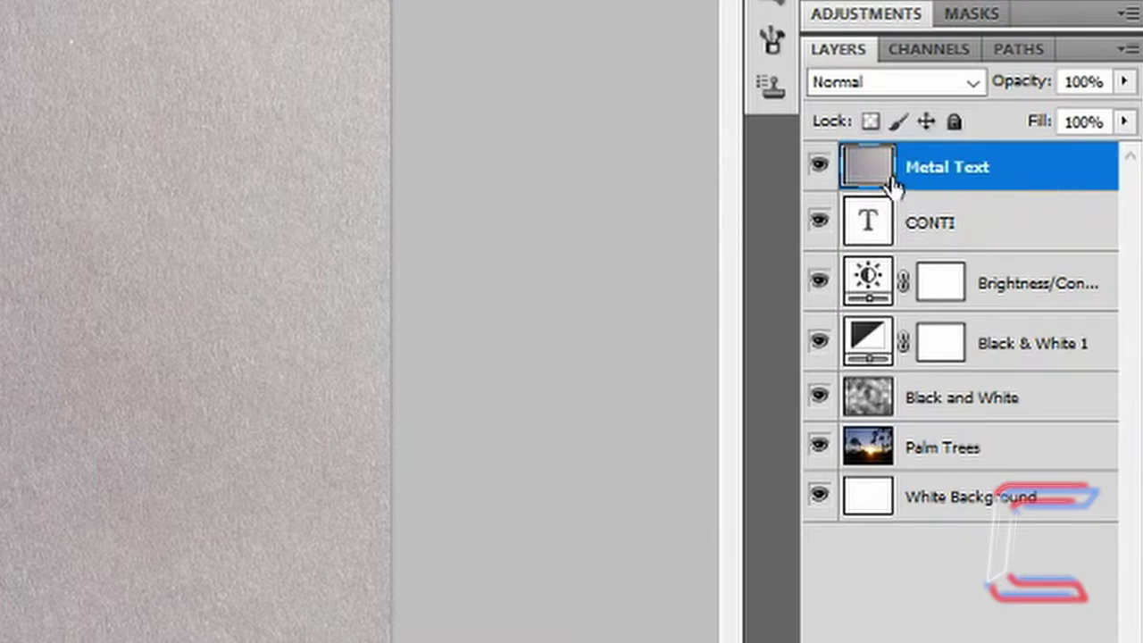
# Clip Metal Text to CONTI and add a Brightness/Contrast adjustment with brightness -92
pyautogui.rightClick(931, 154)
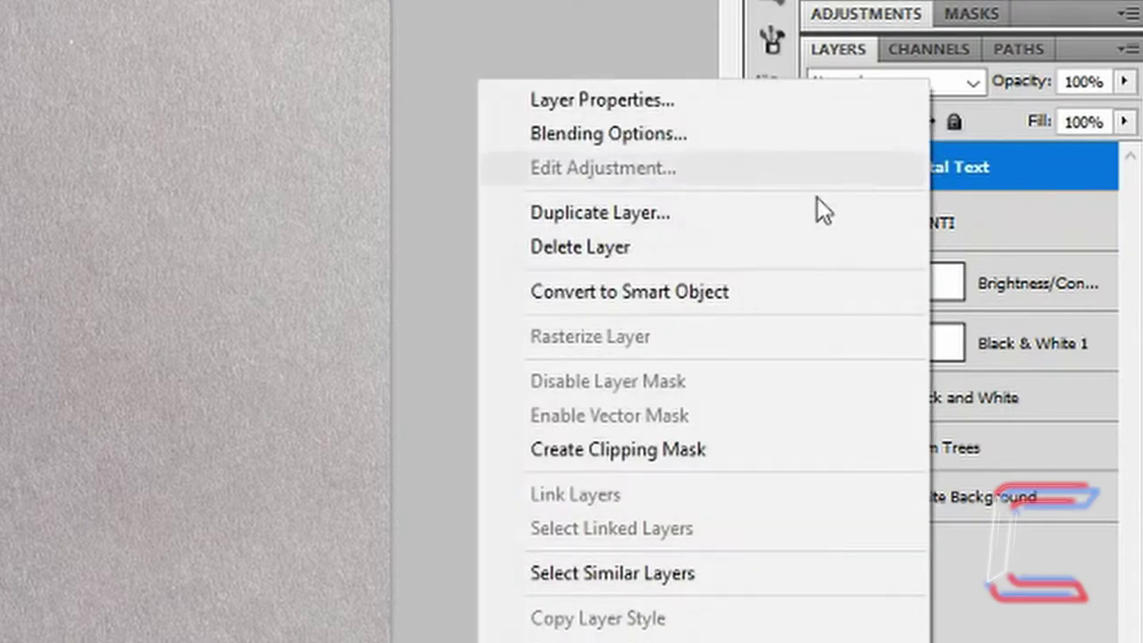
pyautogui.click(617, 459)
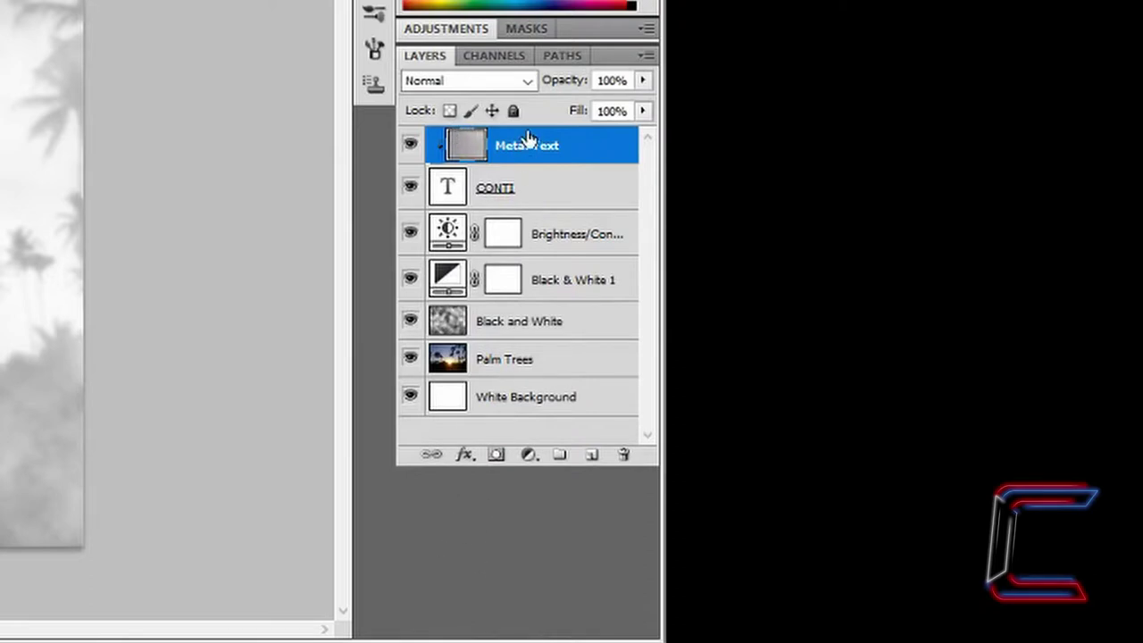
pyautogui.click(527, 457)
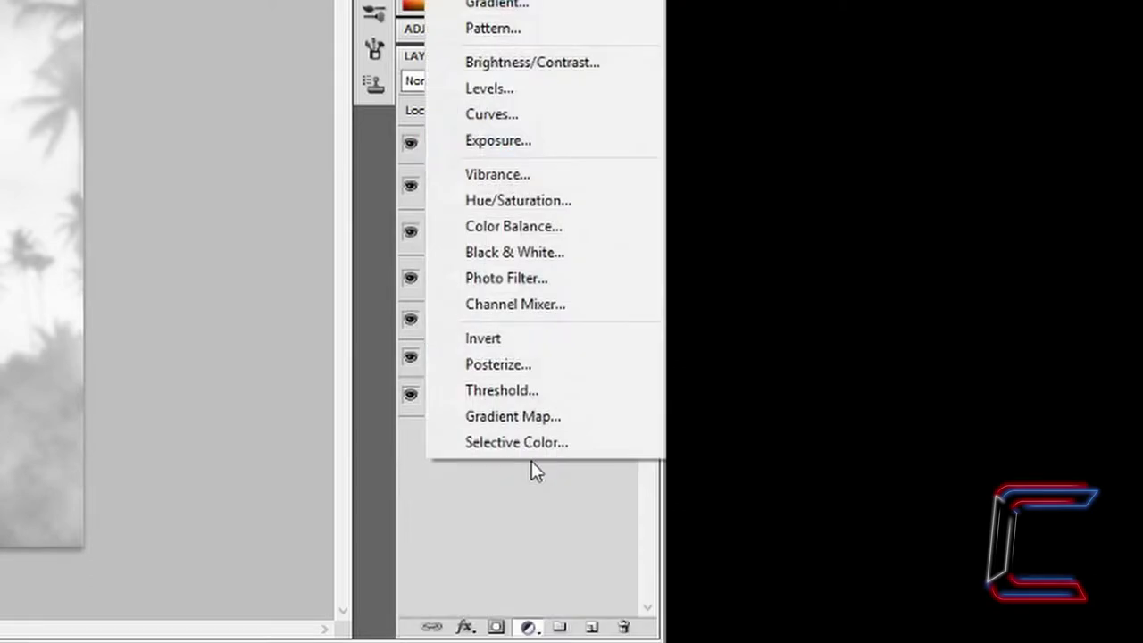
pyautogui.click(551, 61)
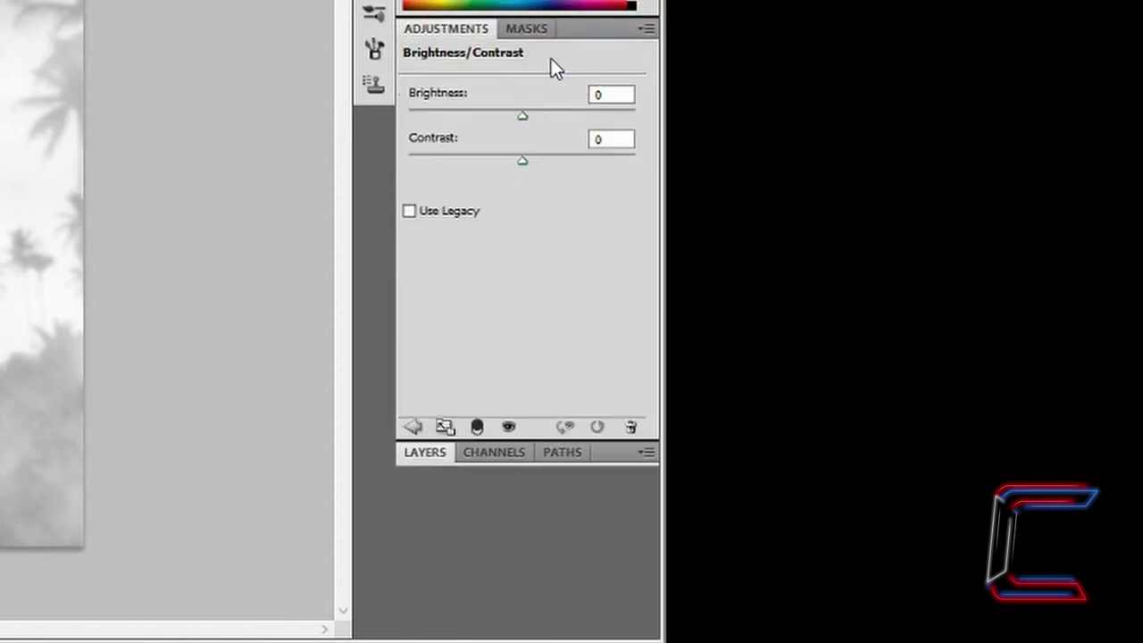
pyautogui.click(607, 93)
pyautogui.write('-92')
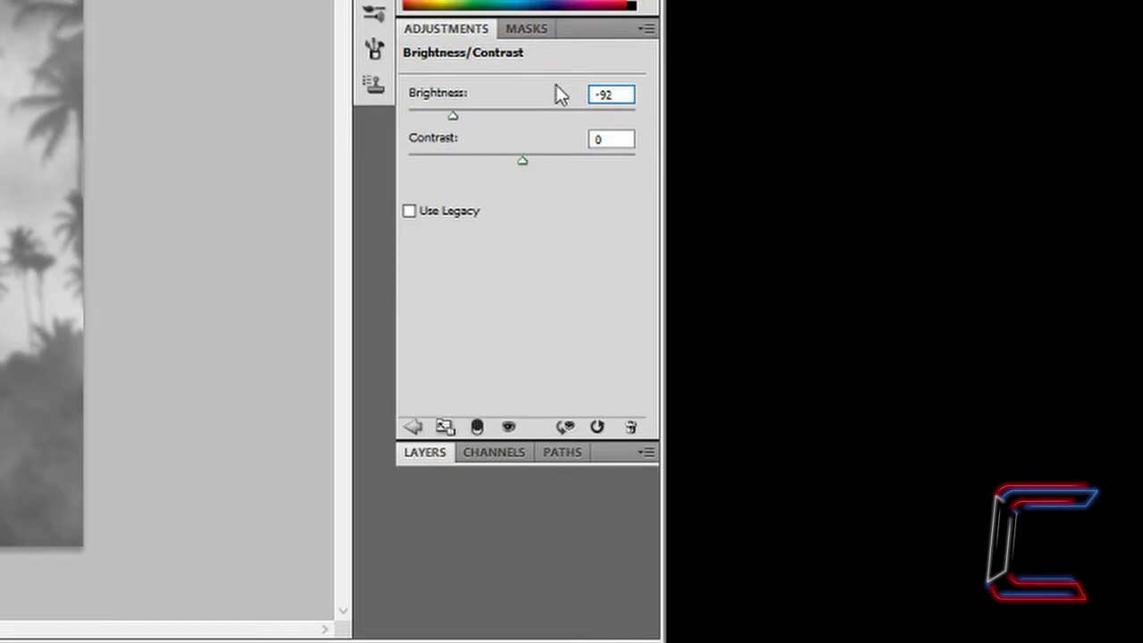
# Clip the Brightness/Contrast adjustment to Metal Text
pyautogui.click(423, 456)
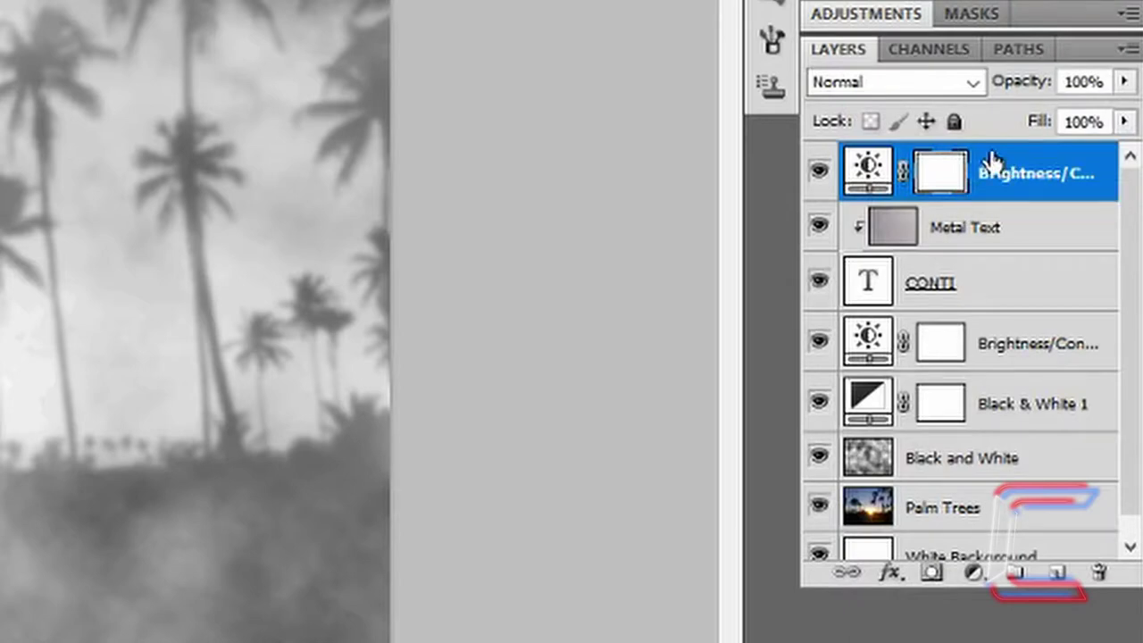
pyautogui.rightClick(992, 151)
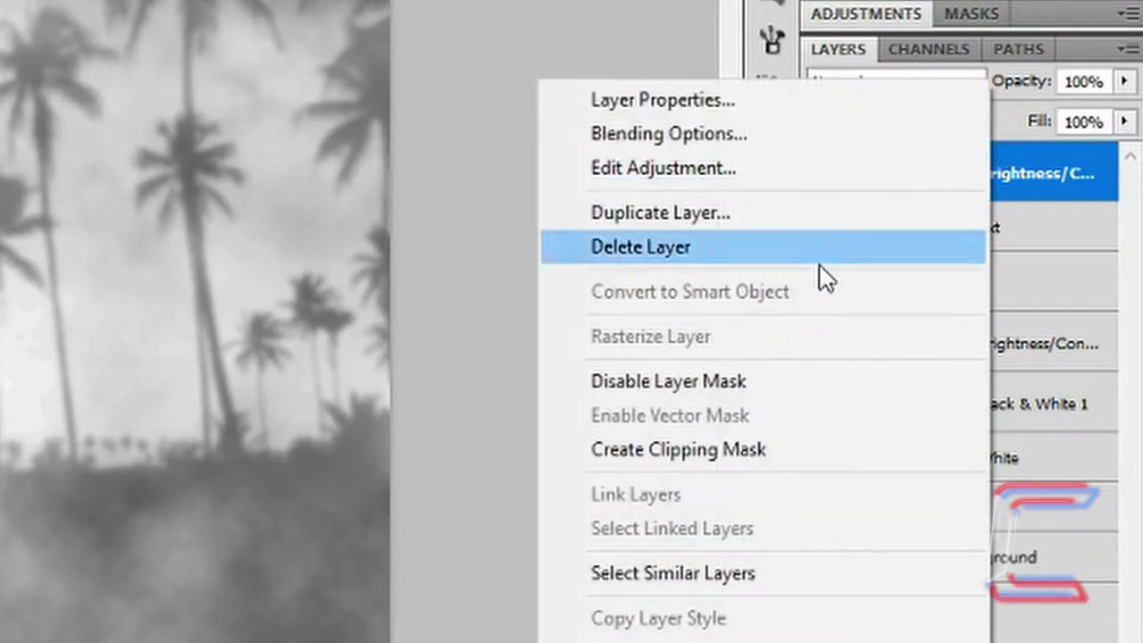
pyautogui.click(741, 451)
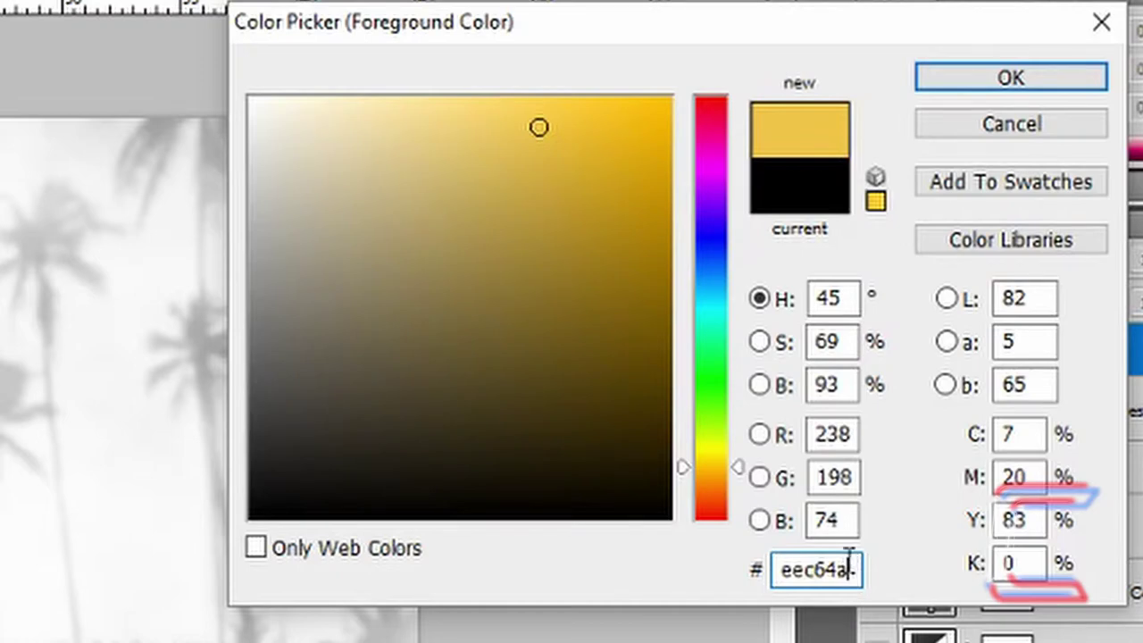
# Set foreground #eec64a and background #bf861b, and name the new top layer 'Gold Text'
pyautogui.click(990, 73)
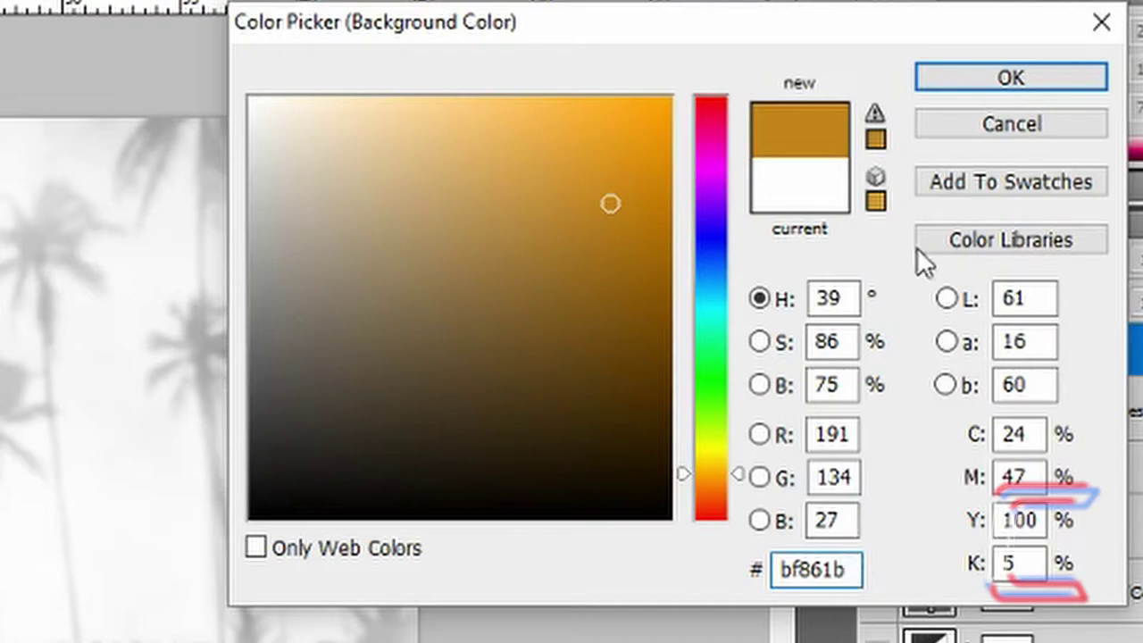
pyautogui.click(968, 75)
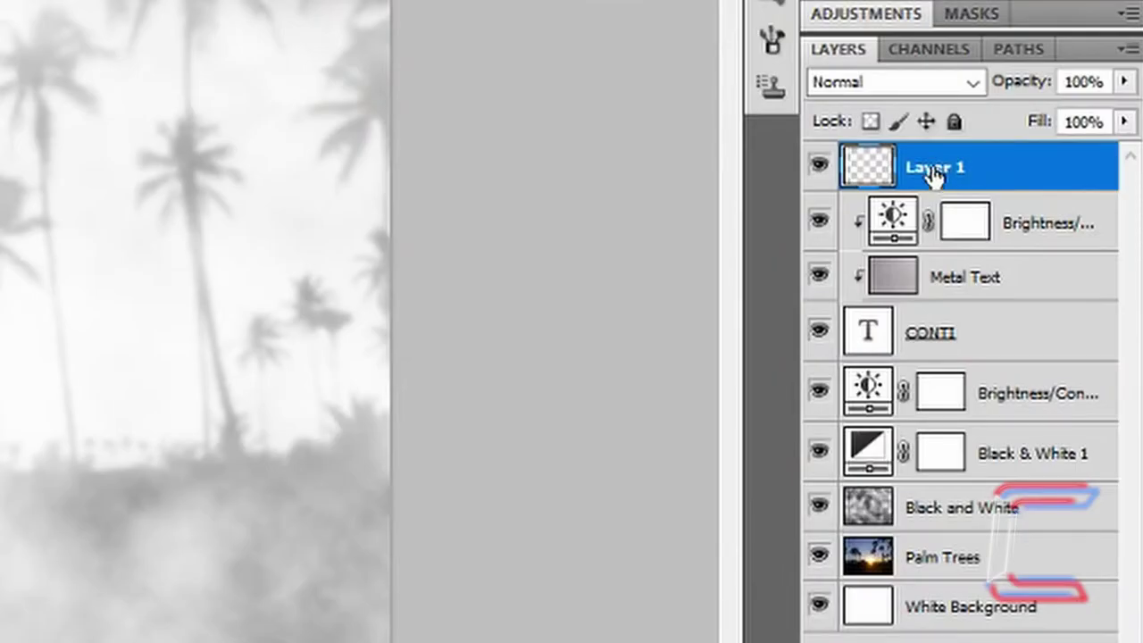
pyautogui.doubleClick(933, 170)
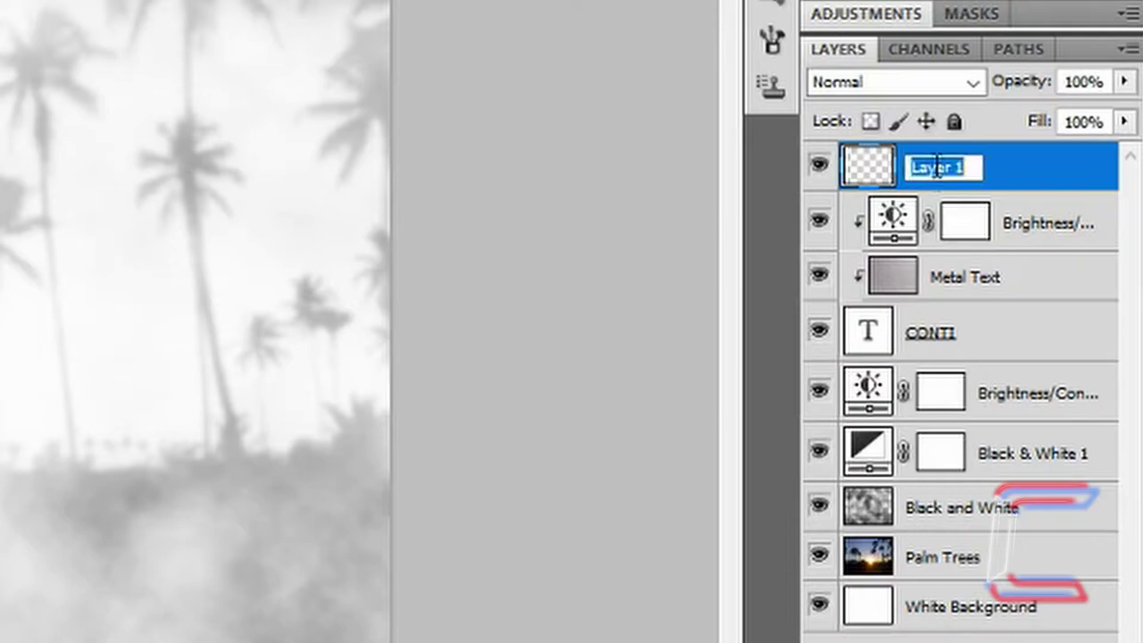
pyautogui.write('Gold Text')
pyautogui.press('Return')
pyautogui.click(19, 15)
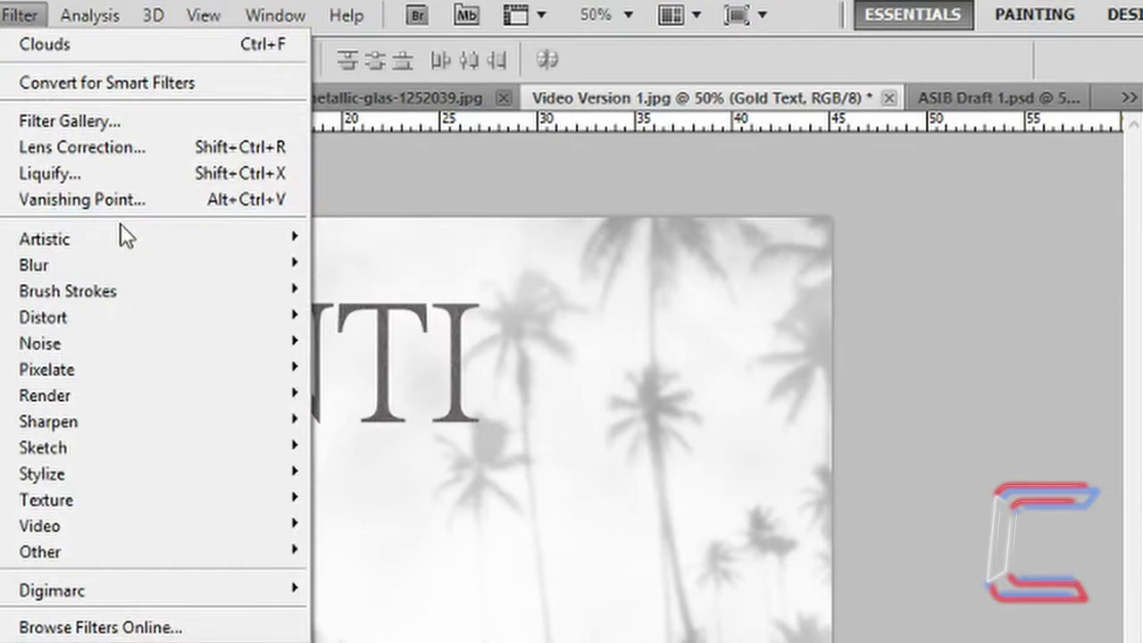
# Render clouds into Gold Text, clip it to CONTI, and set it to Overlay blending
pyautogui.moveTo(117, 396)
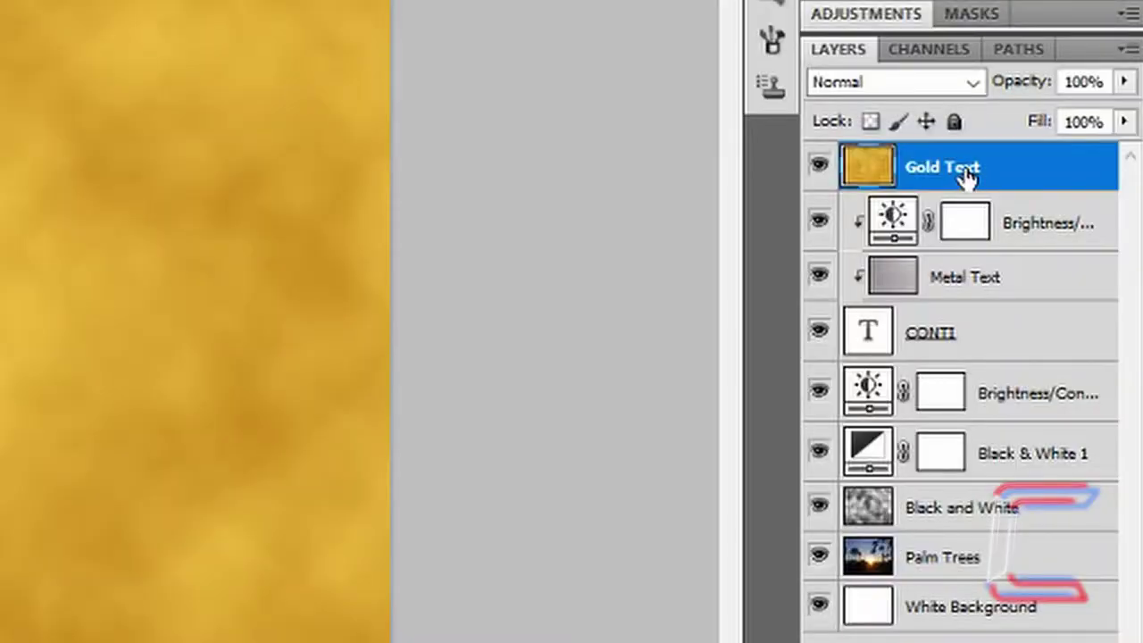
pyautogui.rightClick(933, 166)
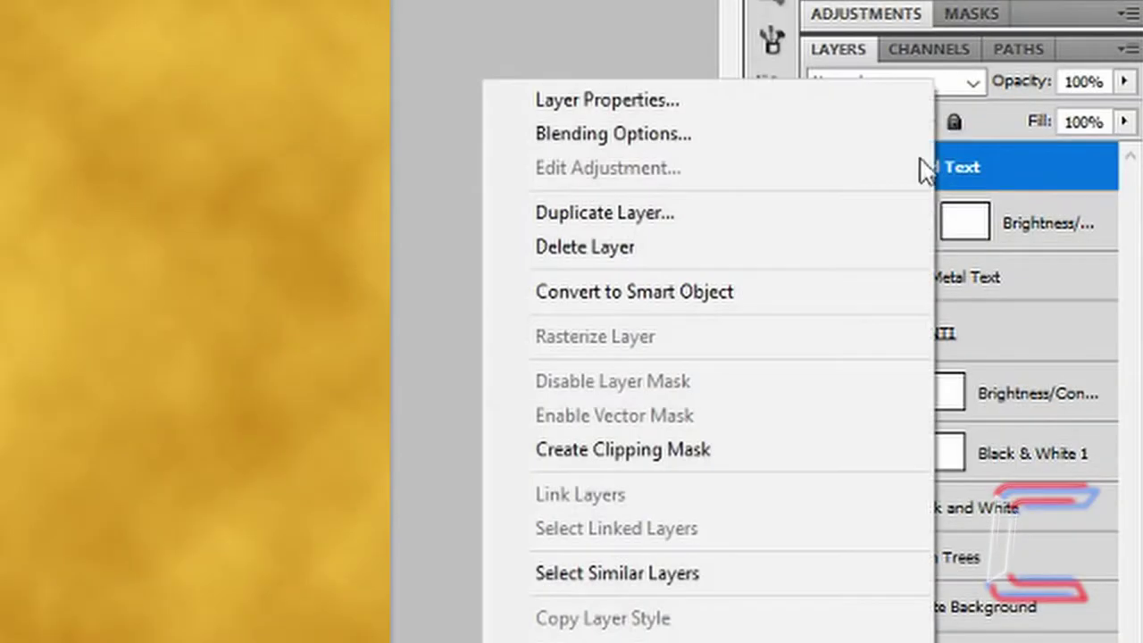
pyautogui.click(663, 449)
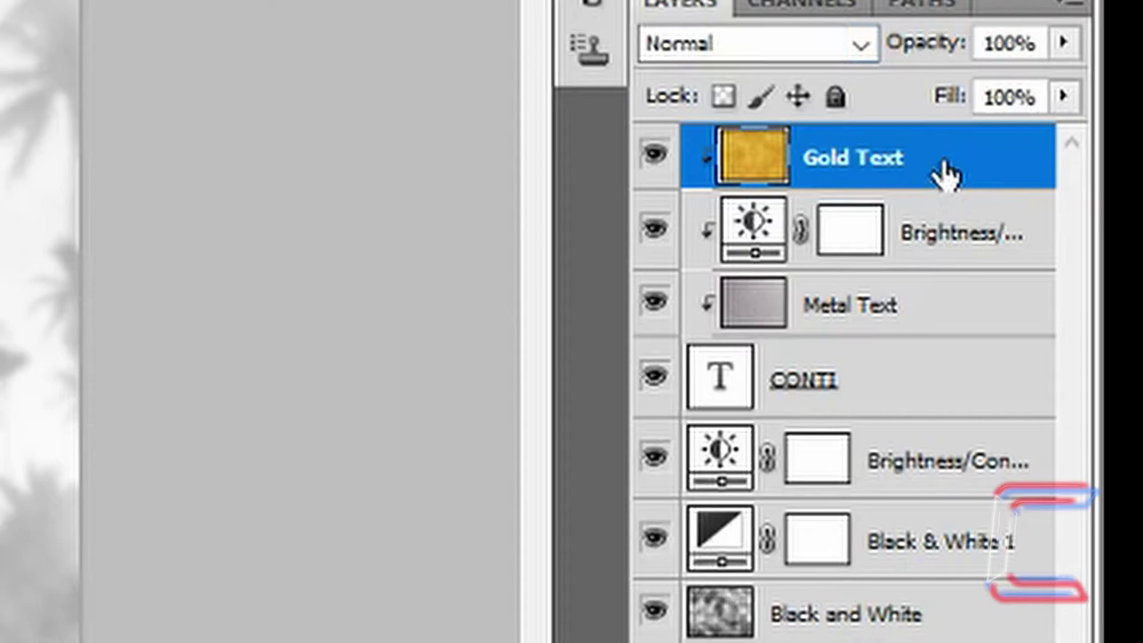
pyautogui.click(865, 45)
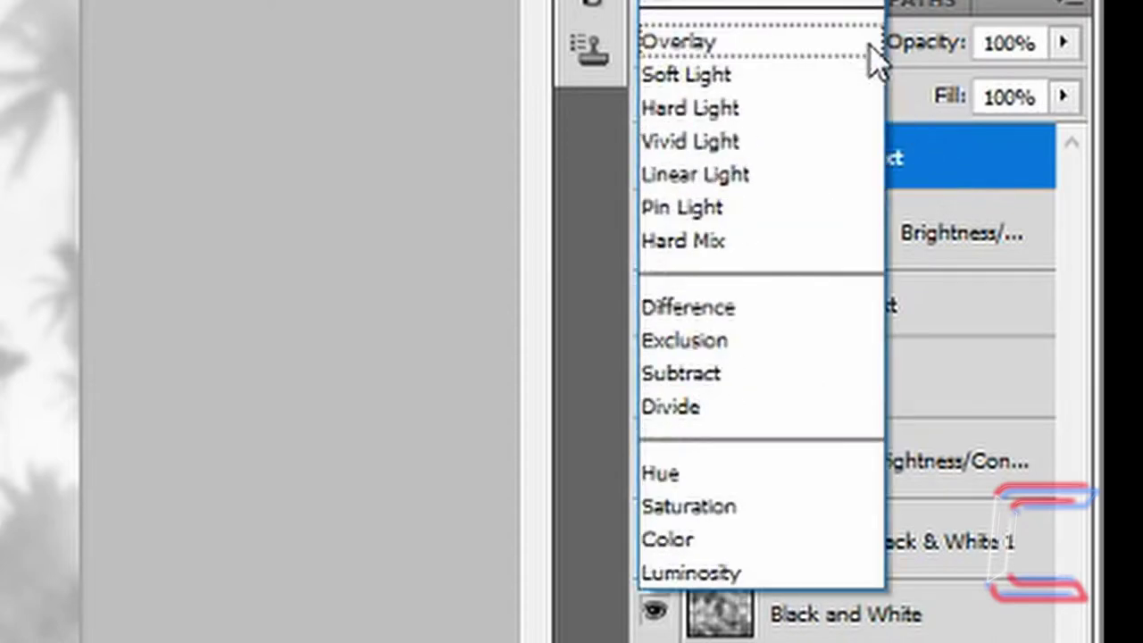
pyautogui.click(715, 54)
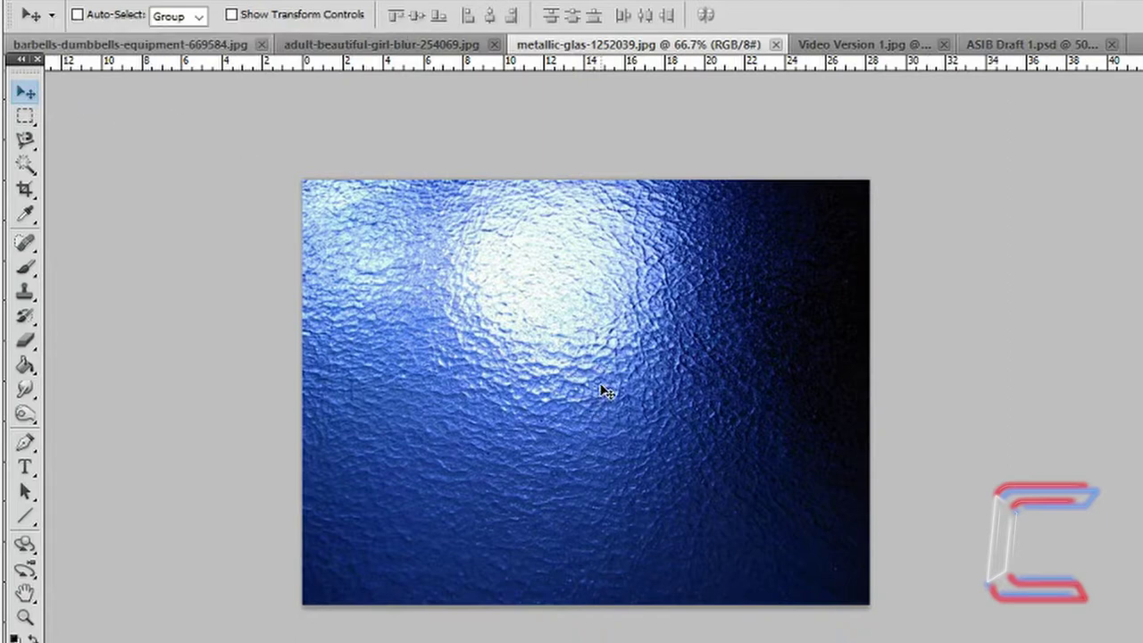
# Bring the metallic glass texture into Video Version 1 and blend it in Overlay mode
pyautogui.click(852, 46)
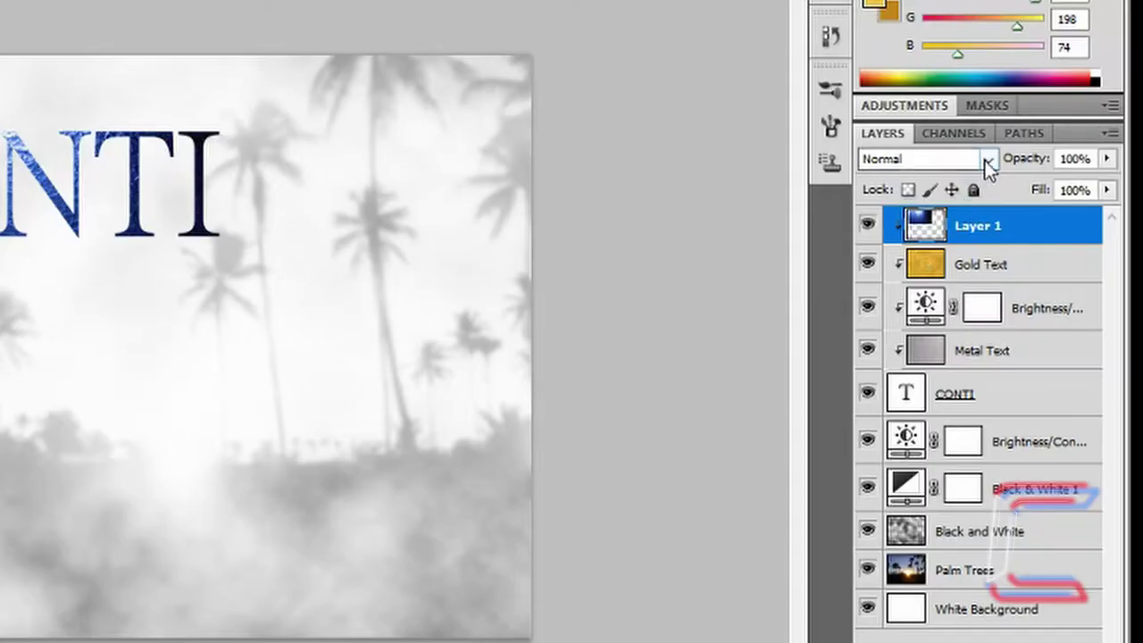
pyautogui.click(988, 160)
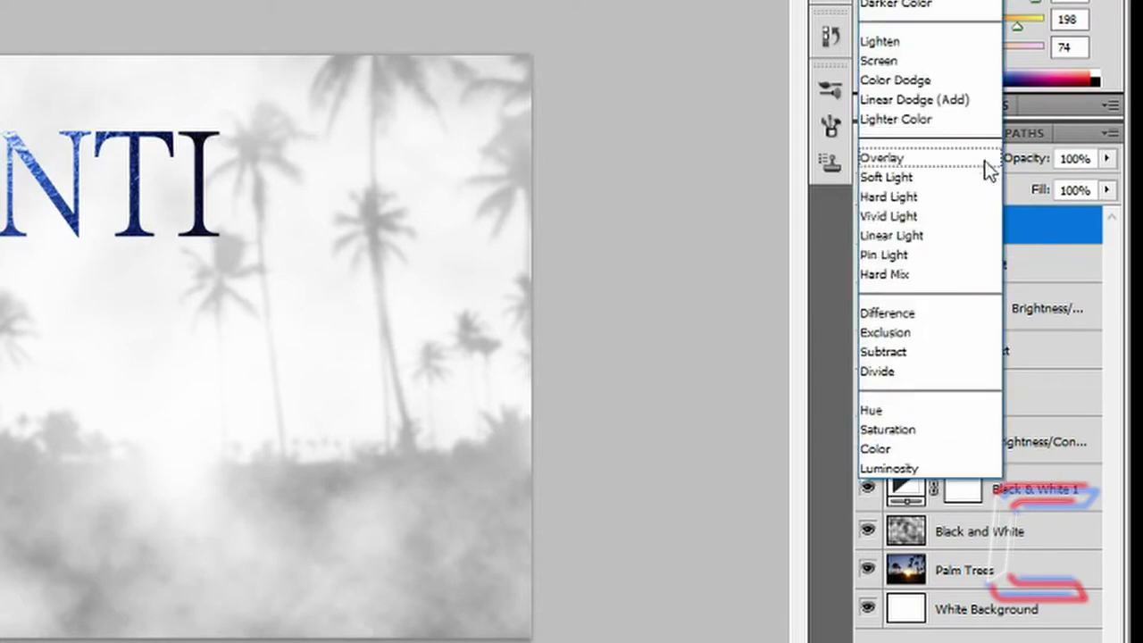
pyautogui.click(960, 161)
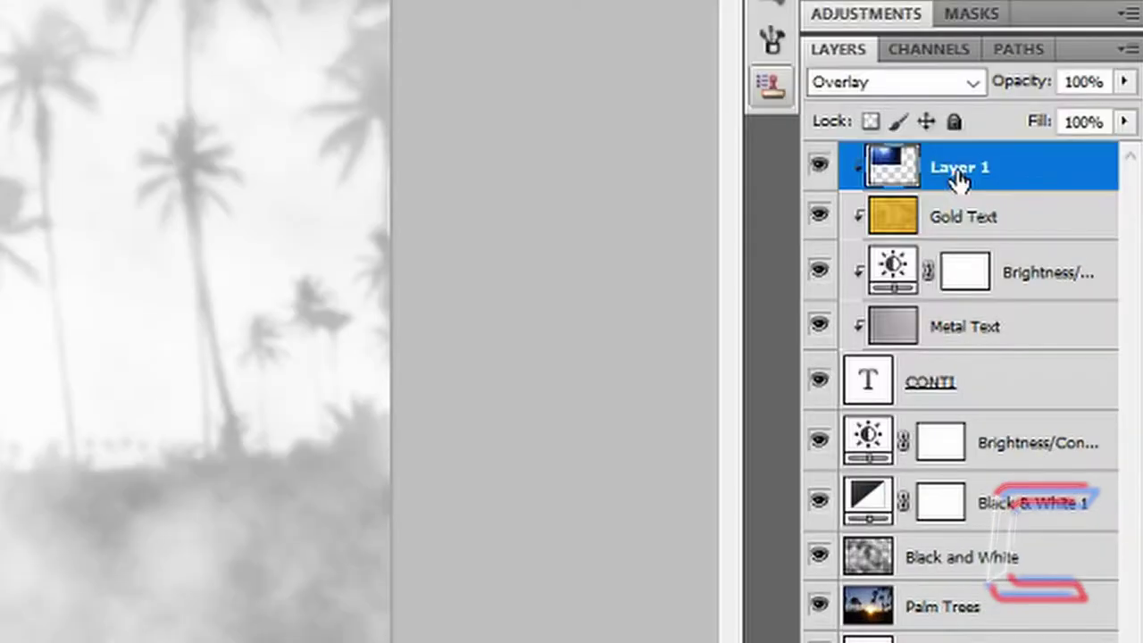
# Rename the glass layer 'Metallic Glass' and set its opacity to 25%
pyautogui.doubleClick(960, 170)
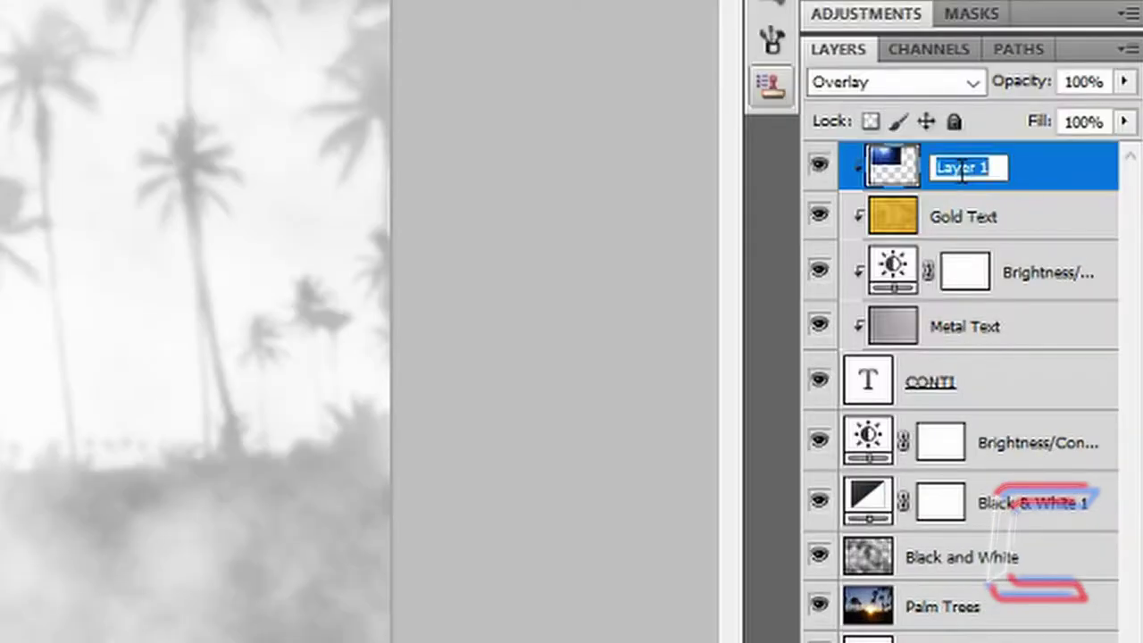
pyautogui.write('Metallic')
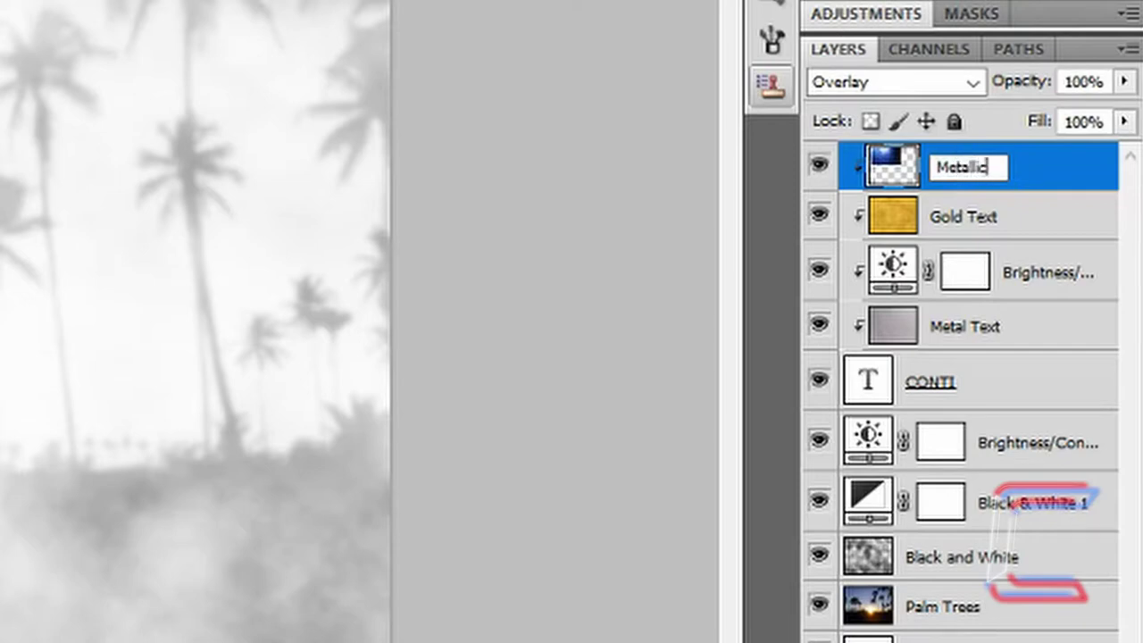
pyautogui.write(' Glass')
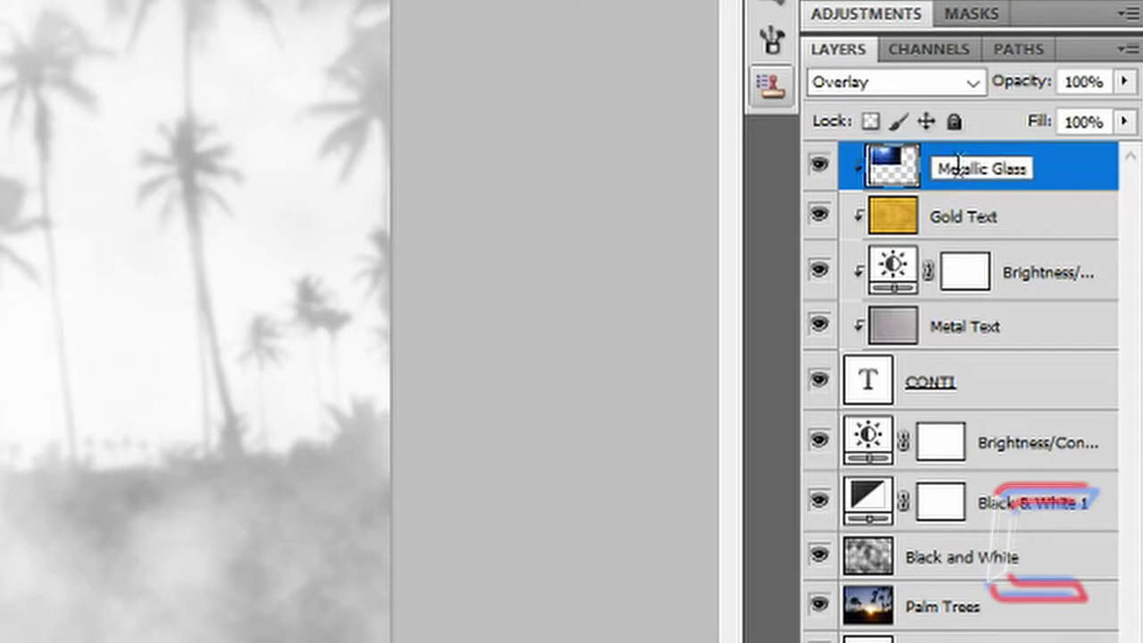
pyautogui.press('Return')
pyautogui.click(1123, 82)
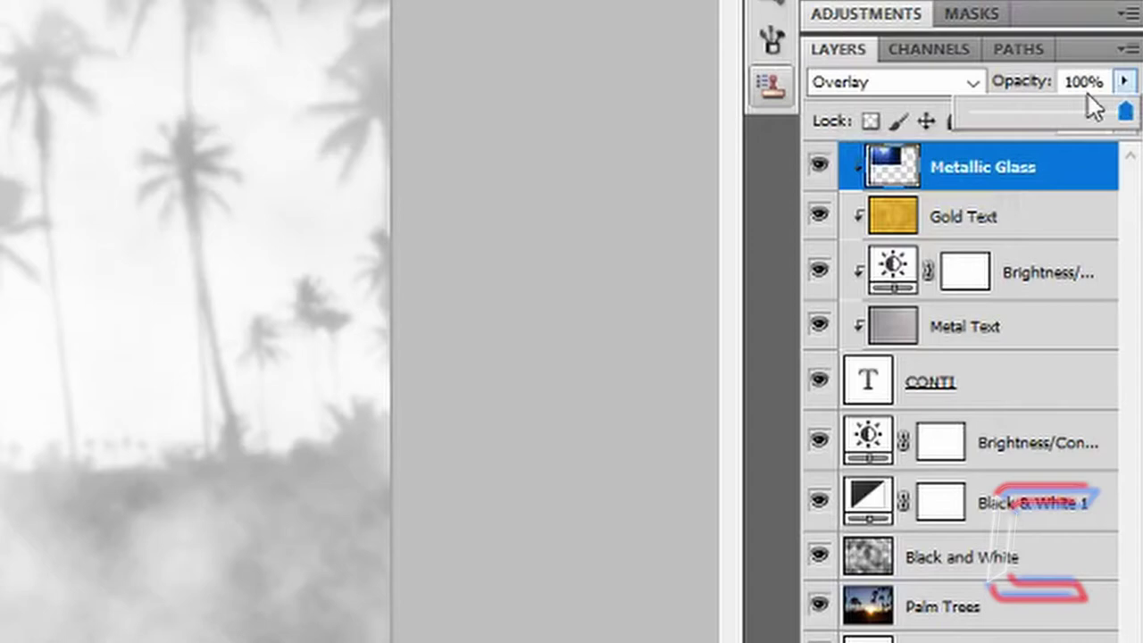
pyautogui.press('Return')
pyautogui.write('2')
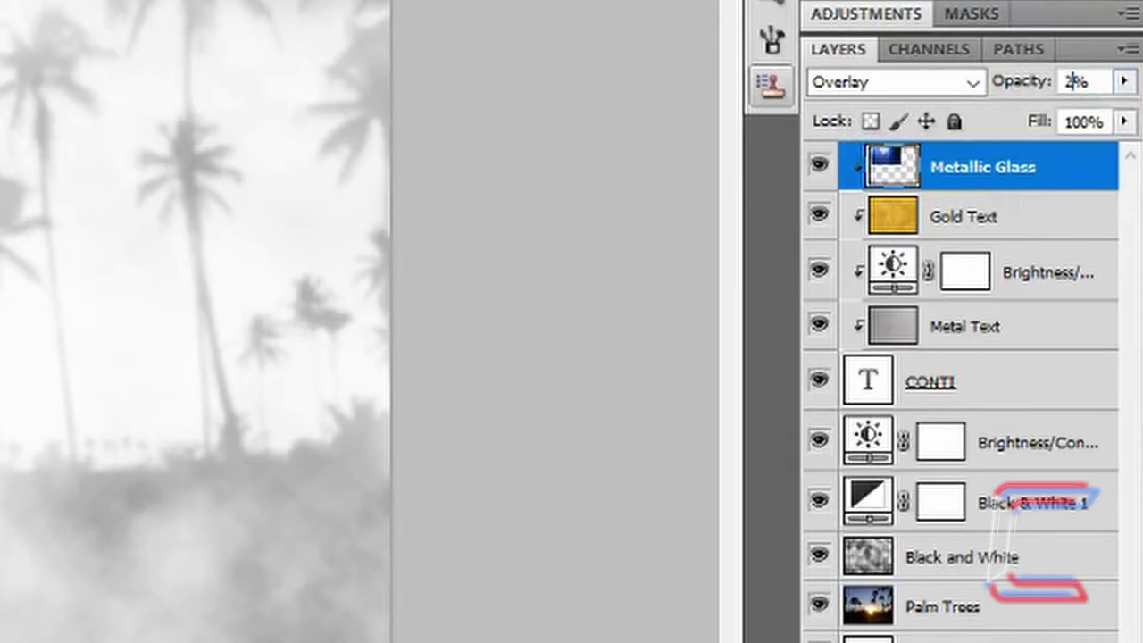
pyautogui.write('5')
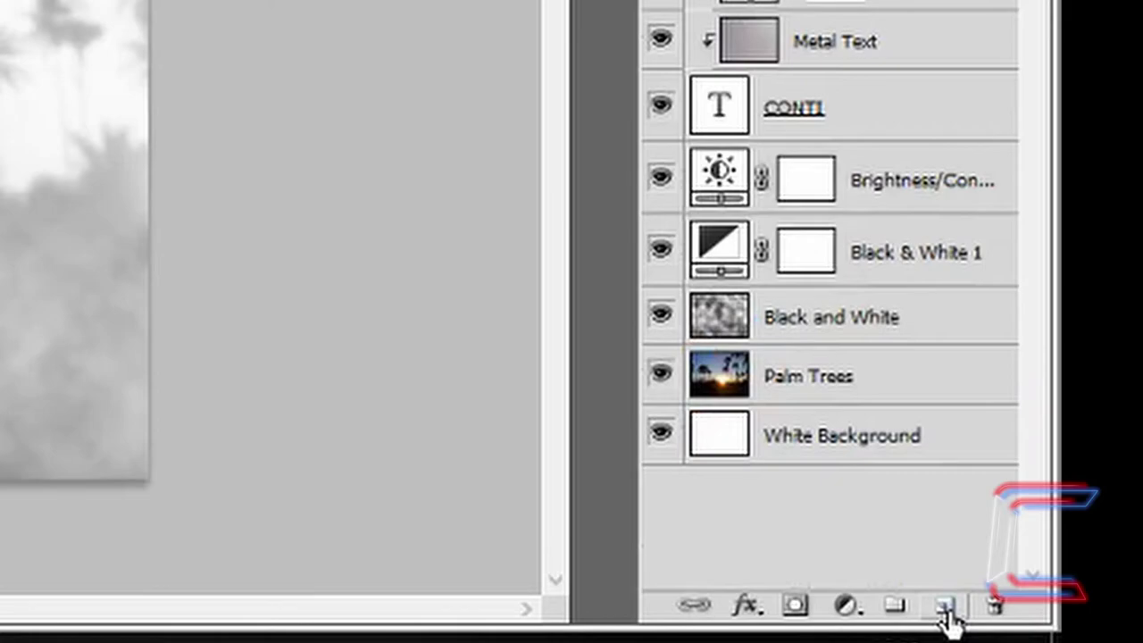
# Add a new empty layer named 'Text Brightness' and clip it to the CONTI title
pyautogui.click(948, 616)
pyautogui.doubleClick(943, 168)
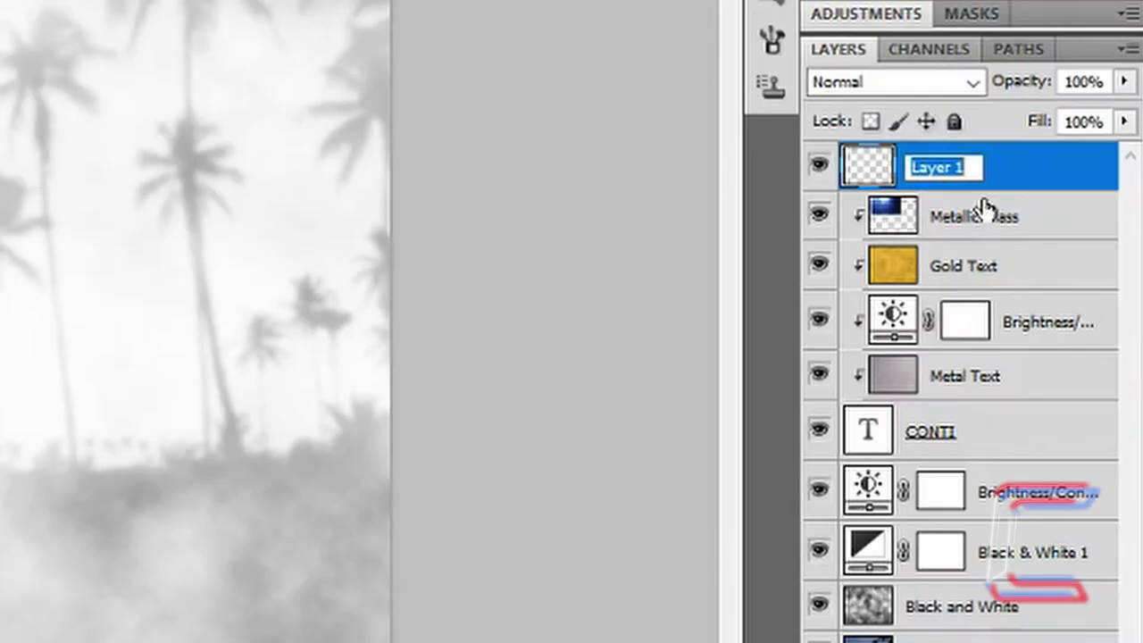
pyautogui.write('Text Brigh')
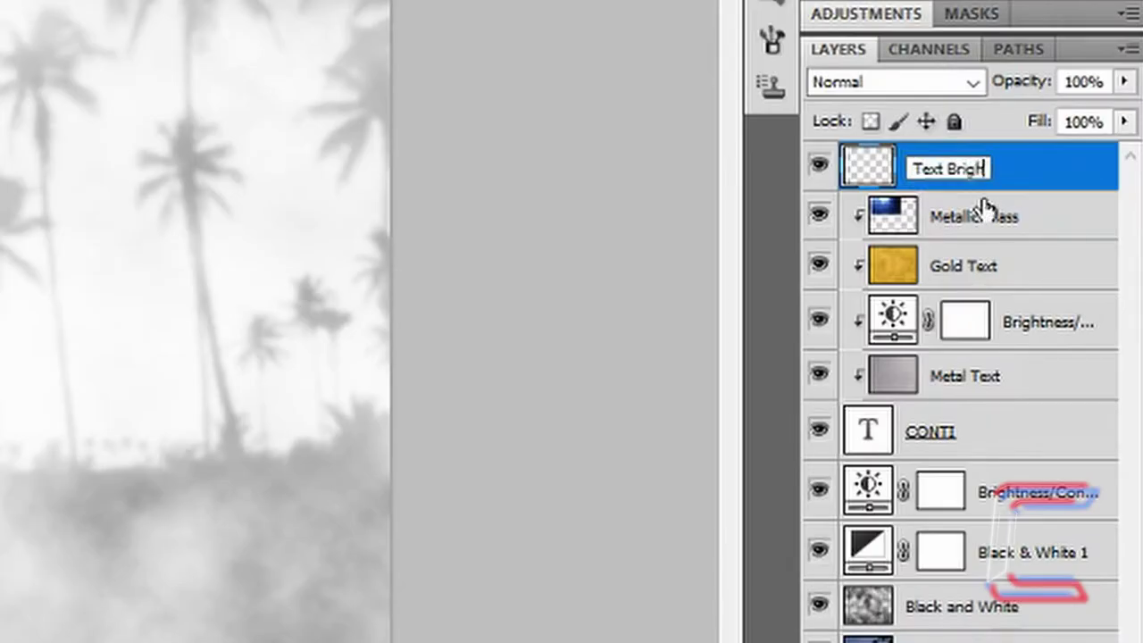
pyautogui.write('tness')
pyautogui.press('Return')
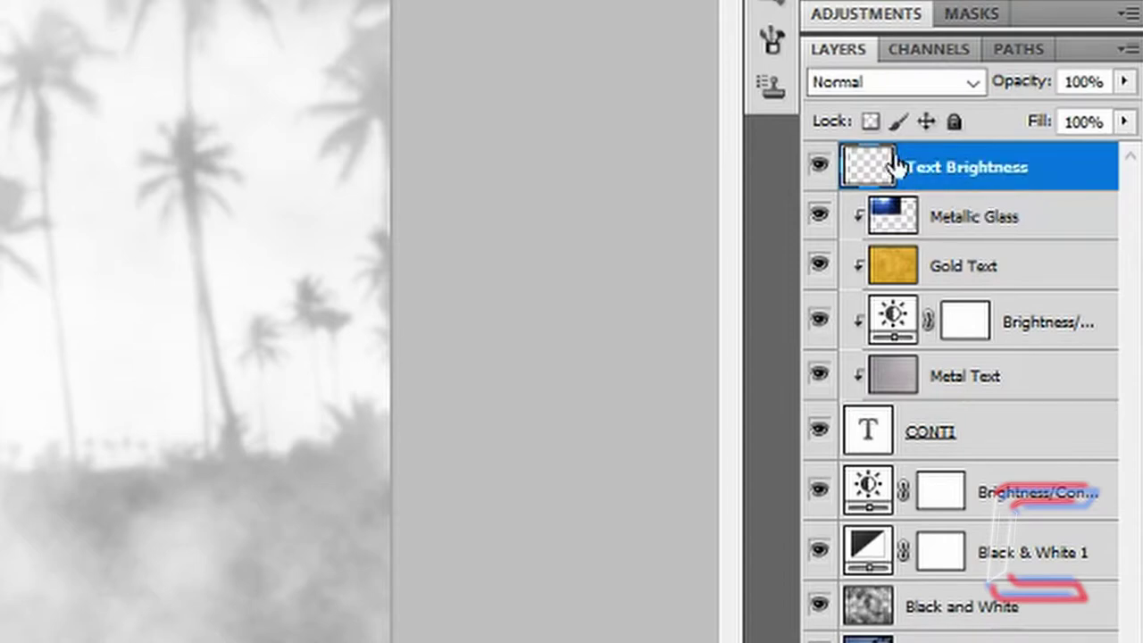
pyautogui.rightClick(924, 159)
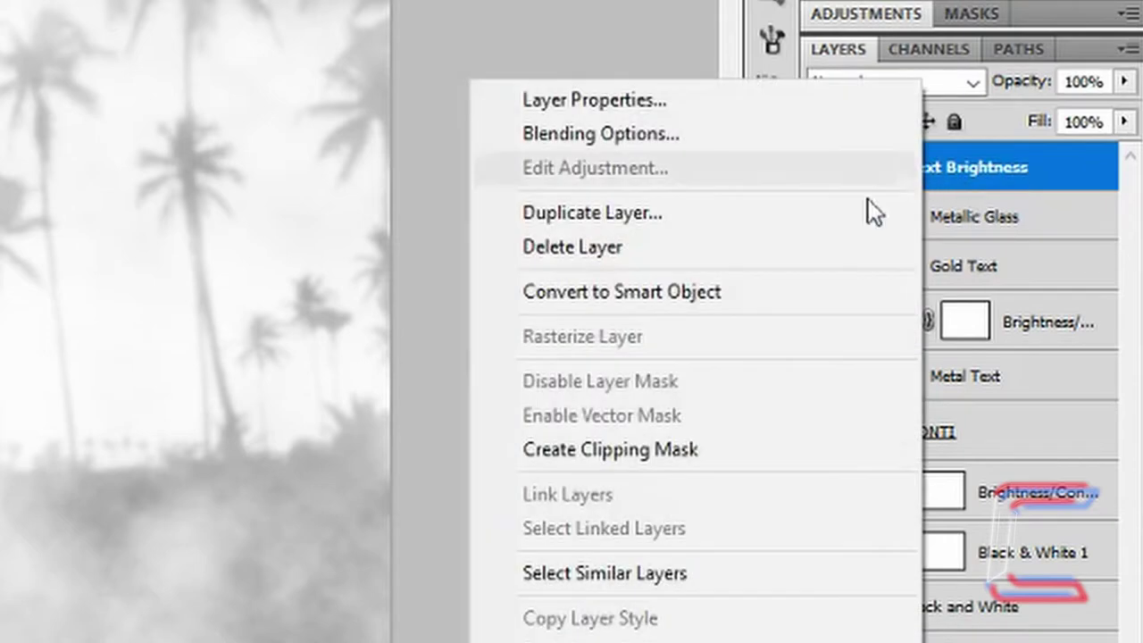
pyautogui.click(684, 449)
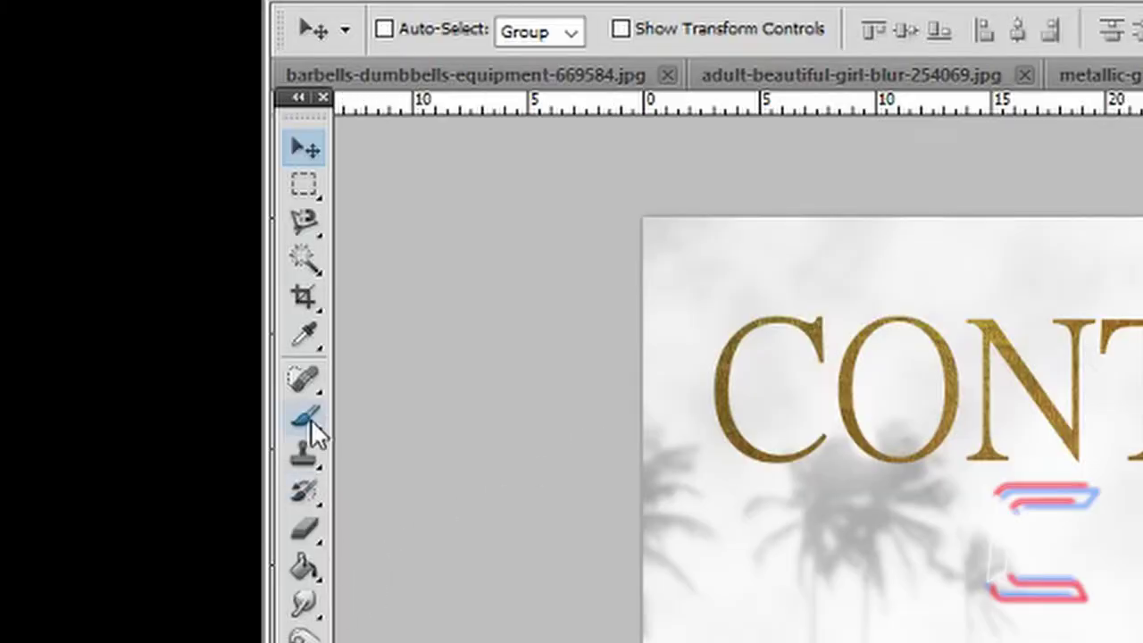
# Select the Brush tool and pick a soft brush from the brush list
pyautogui.click(311, 419)
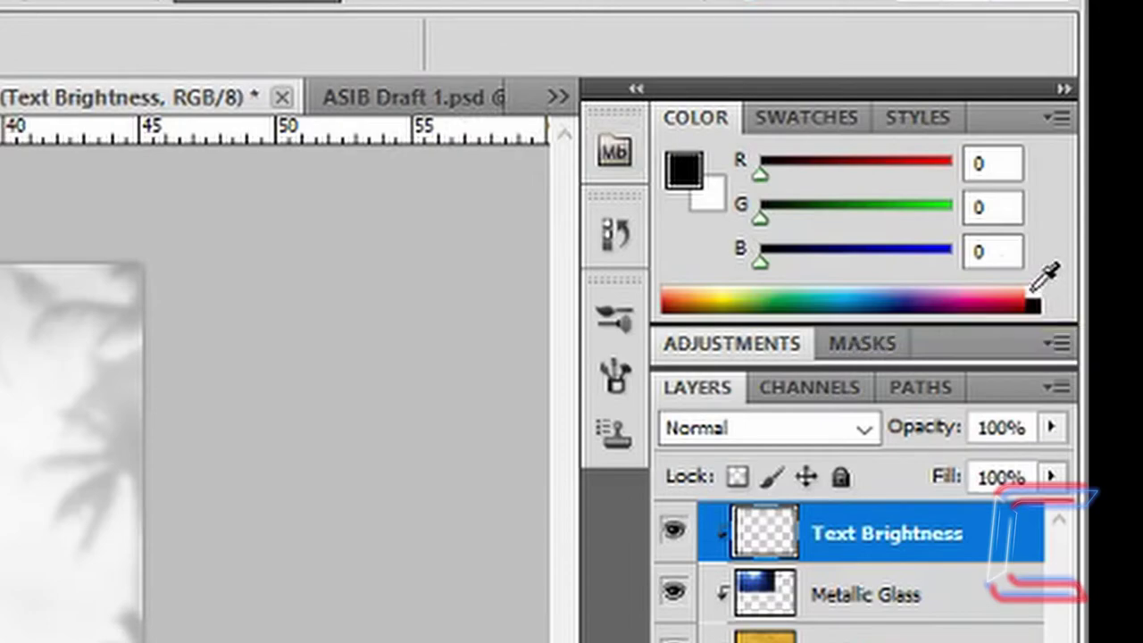
pyautogui.click(428, 35)
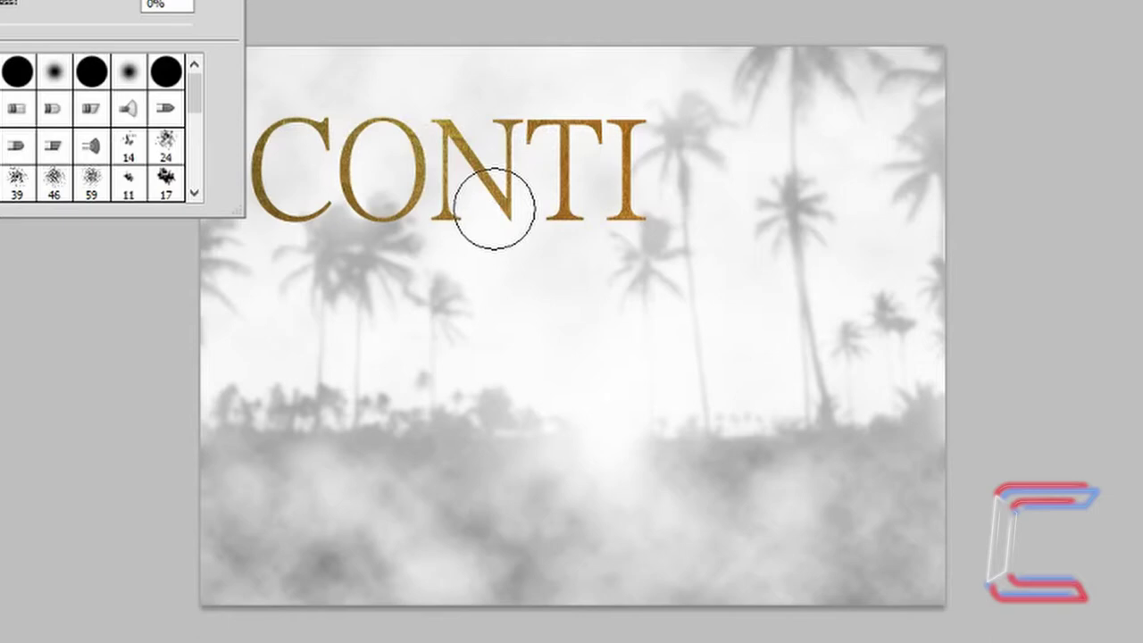
pyautogui.click(494, 208)
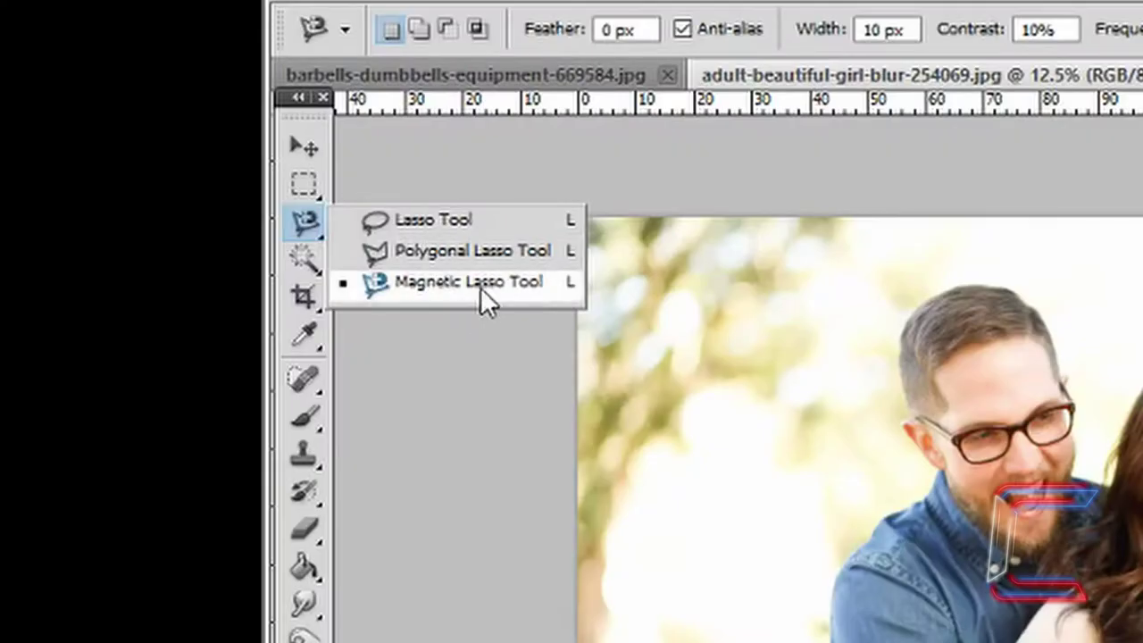
# Trace a Magnetic Lasso selection around the couple in the park photo
pyautogui.click(481, 287)
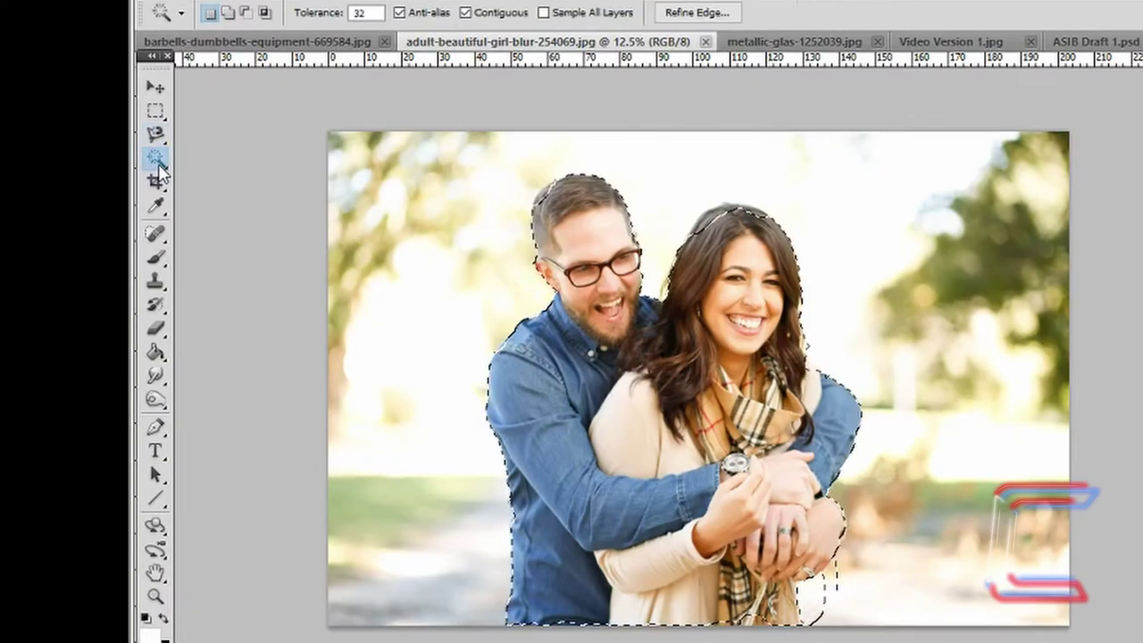
pyautogui.rightClick(155, 158)
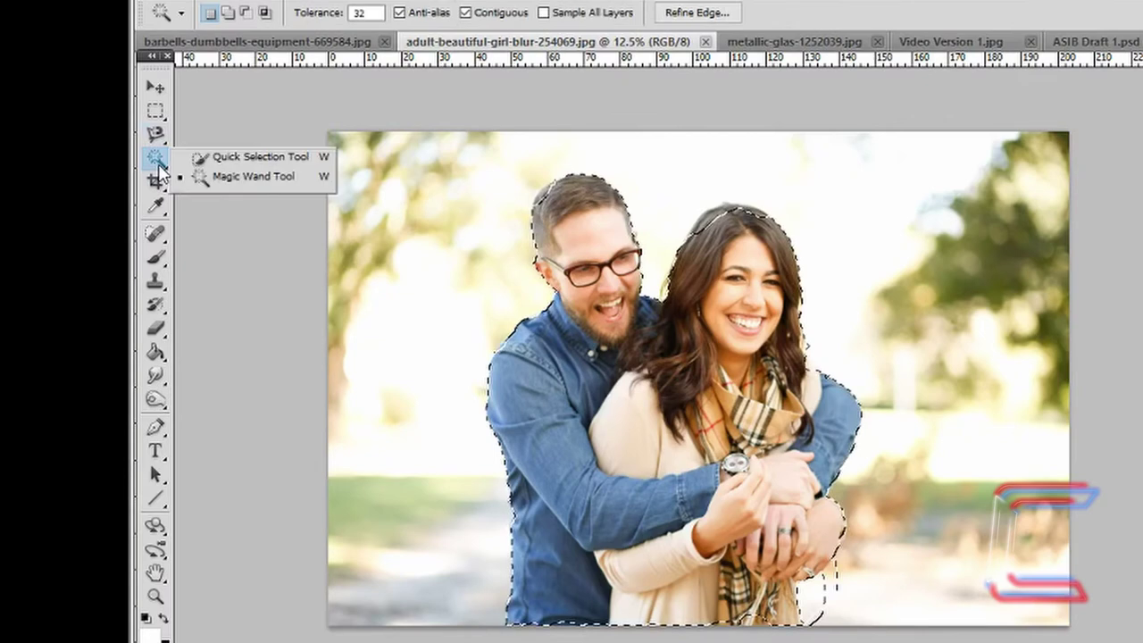
# Clean up the couple selection edges with Quick Selection, alternating Add and Subtract modes
pyautogui.click(219, 161)
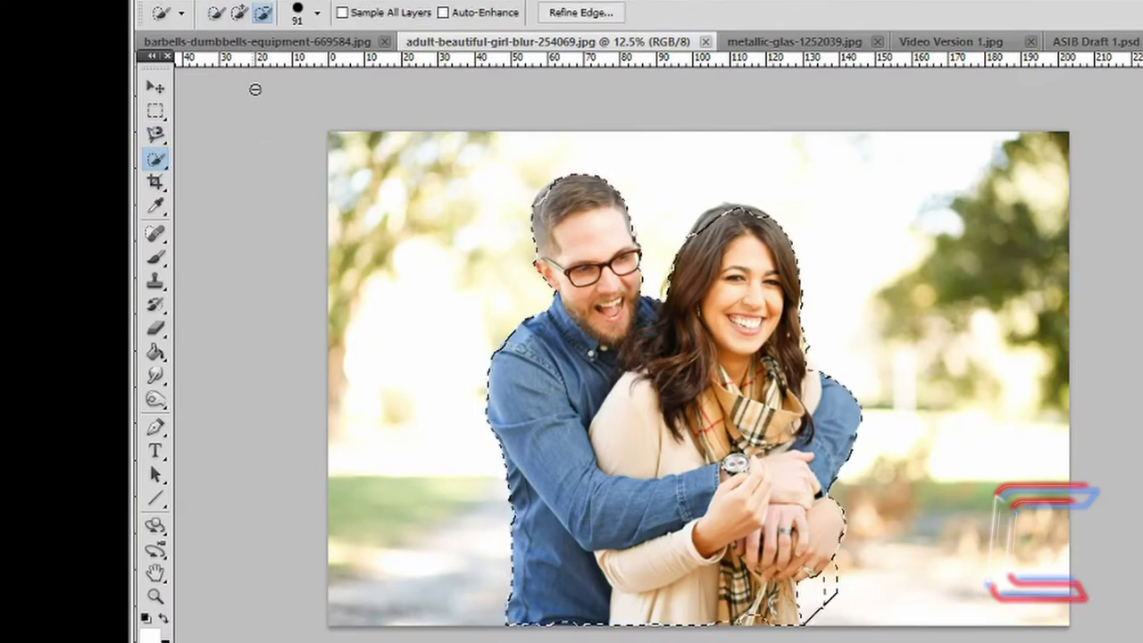
pyautogui.click(239, 13)
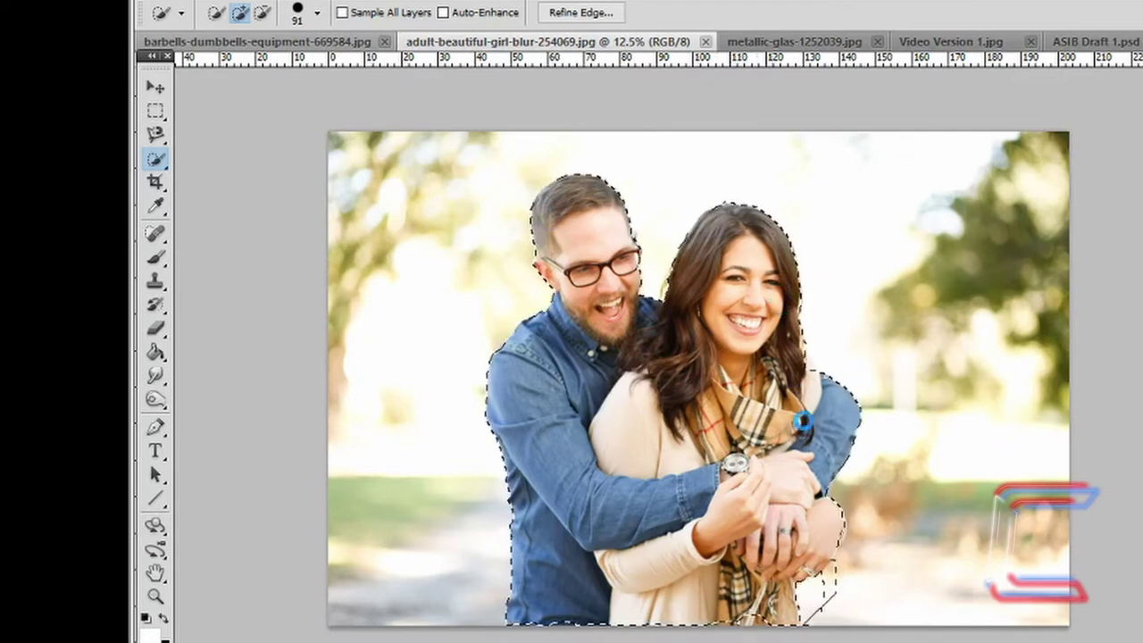
pyautogui.click(264, 14)
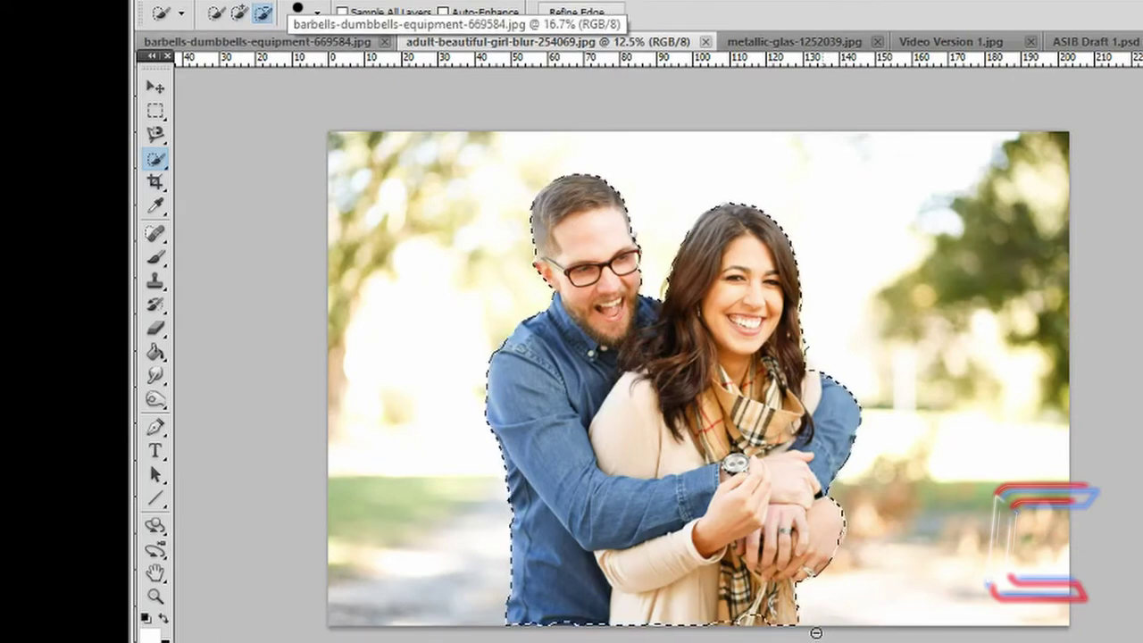
pyautogui.click(239, 12)
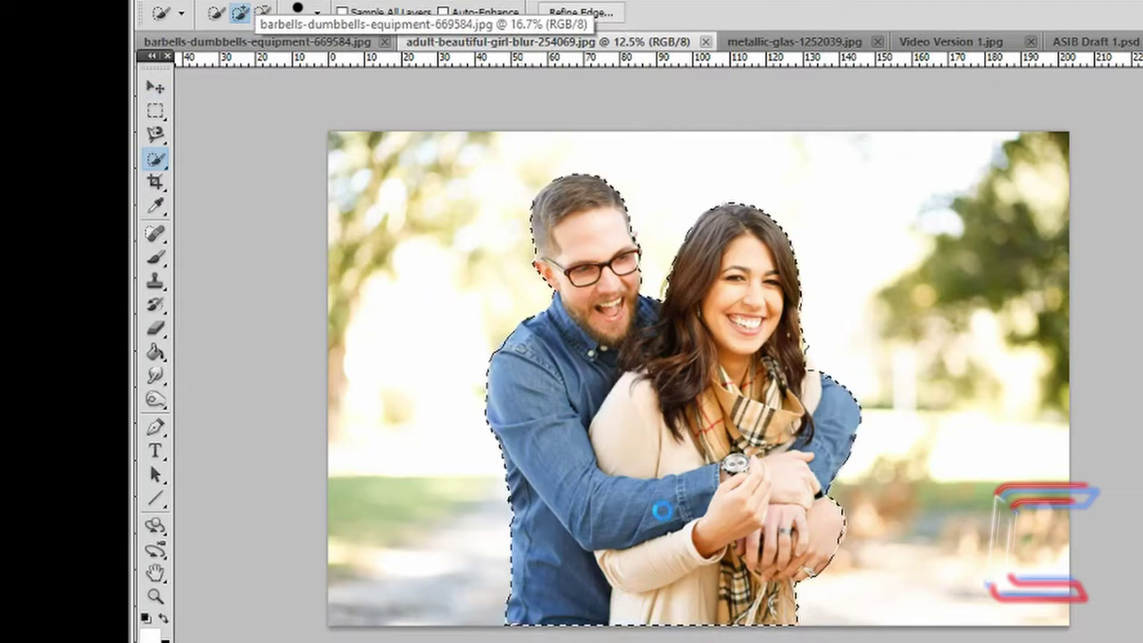
pyautogui.click(263, 12)
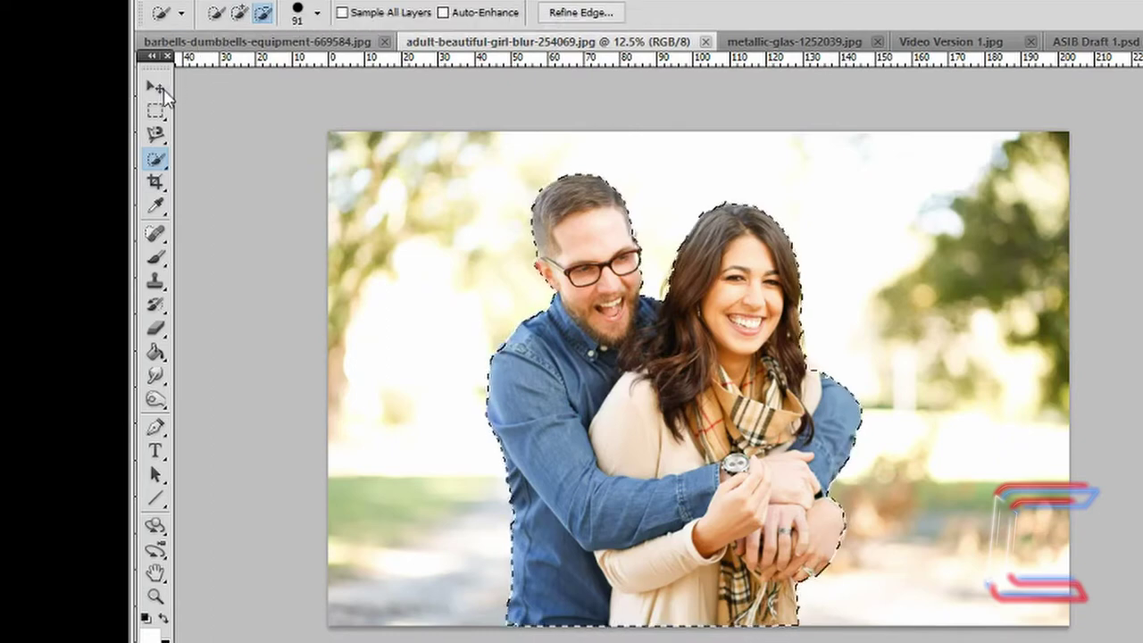
pyautogui.press('v')
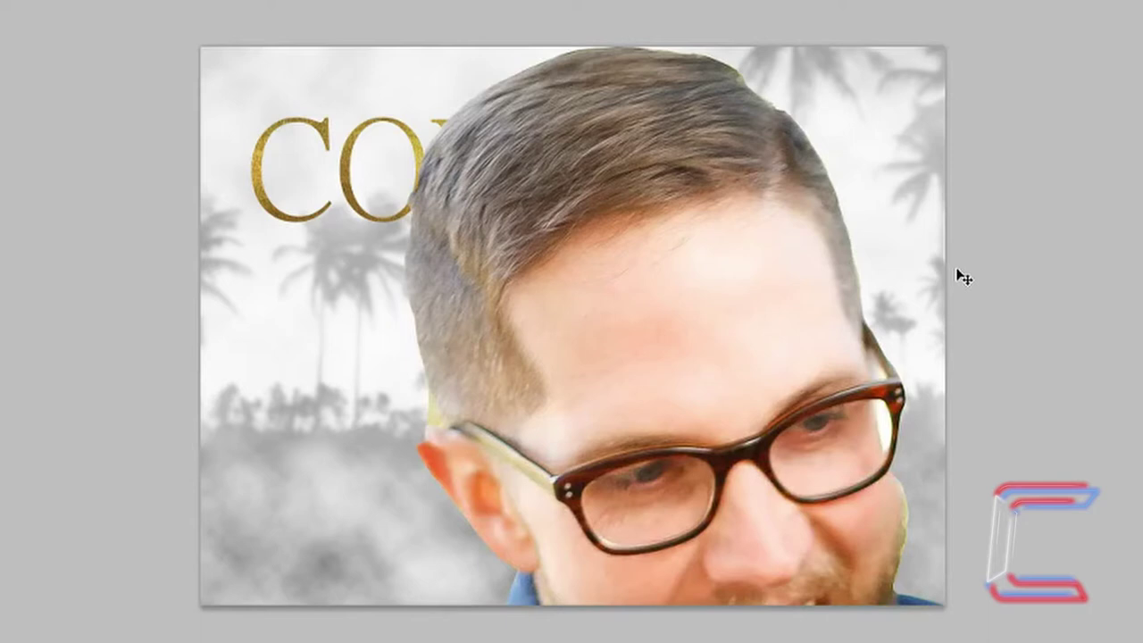
# Scale the pasted couple to about 21% below CONTI and name its layer 'Couple'
pyautogui.hotkey('ctrl', 't')
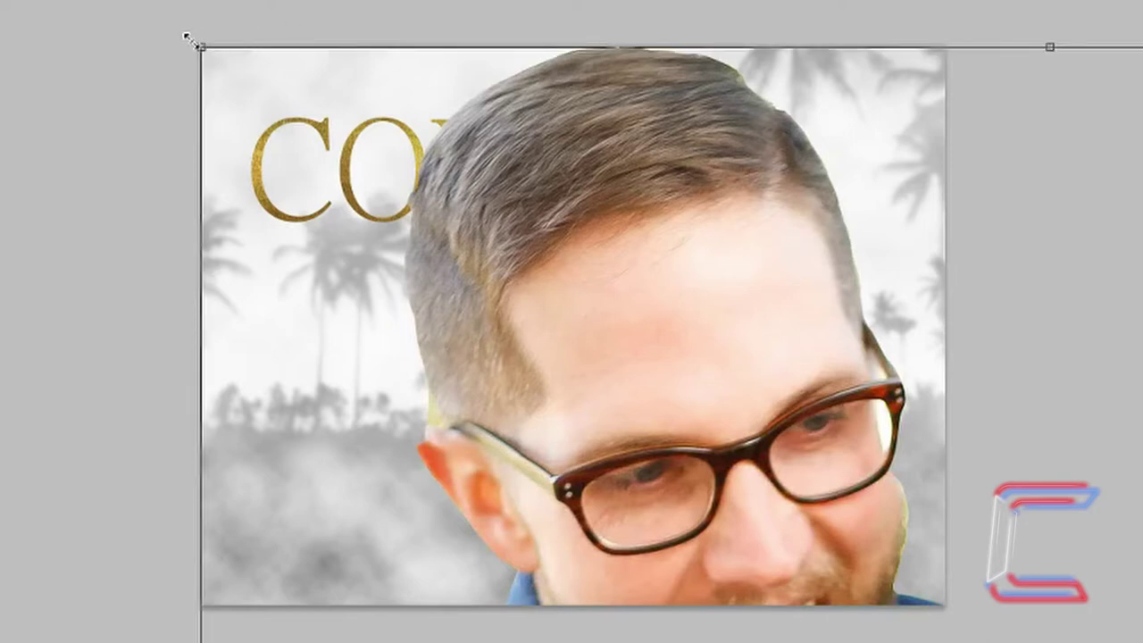
pyautogui.moveTo(186, 38); pyautogui.dragTo(652, 593)
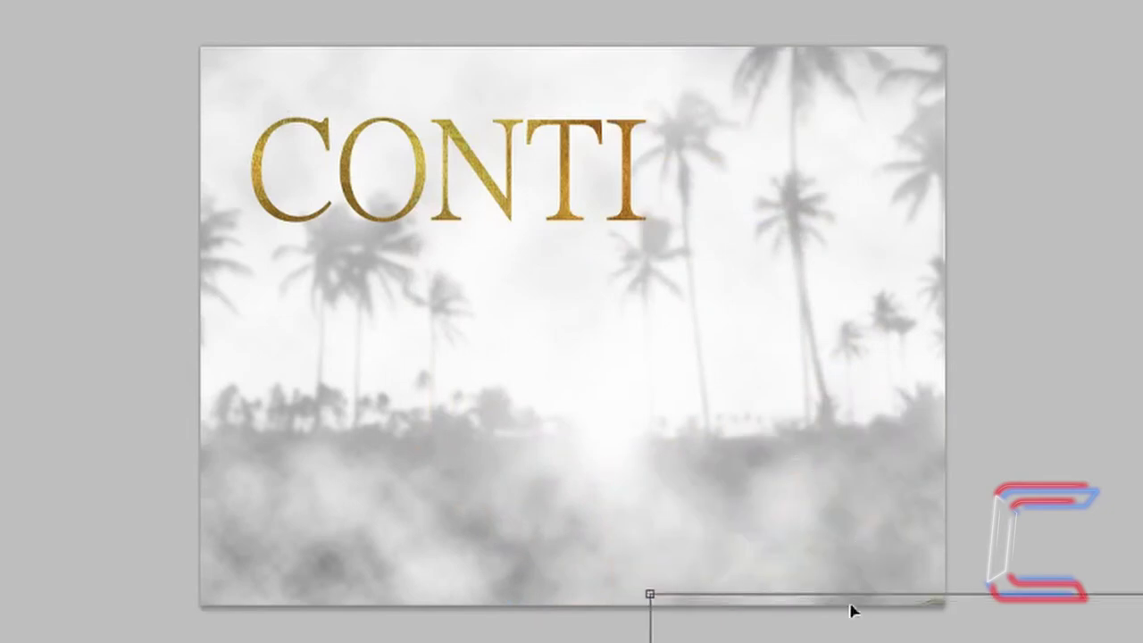
pyautogui.moveTo(850, 611); pyautogui.dragTo(324, 245)
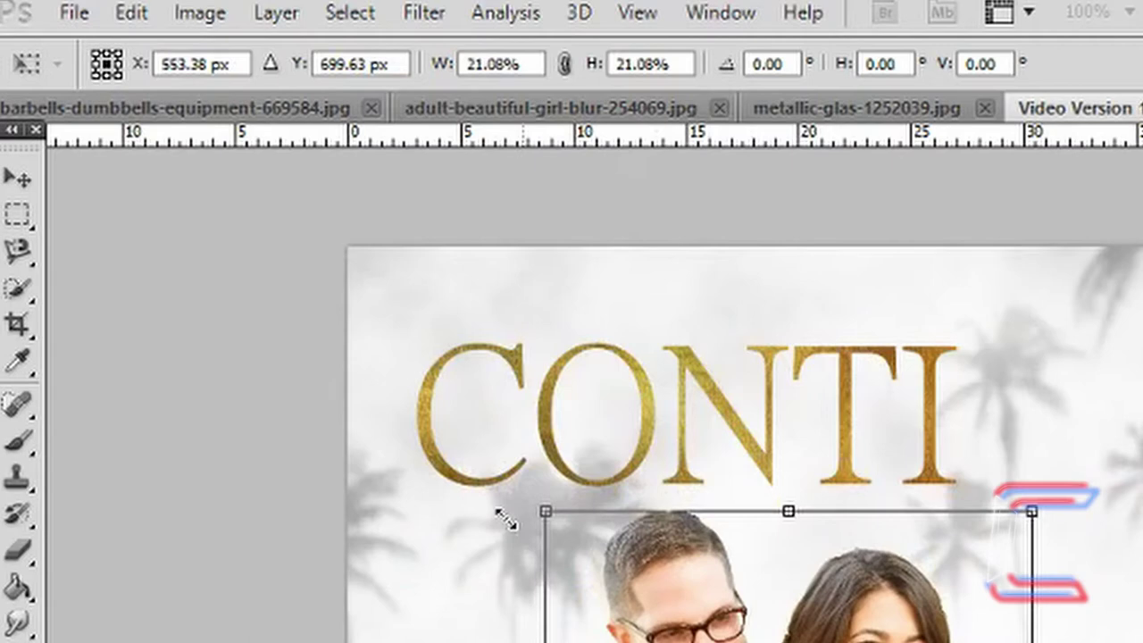
pyautogui.moveTo(505, 522); pyautogui.dragTo(449, 500)
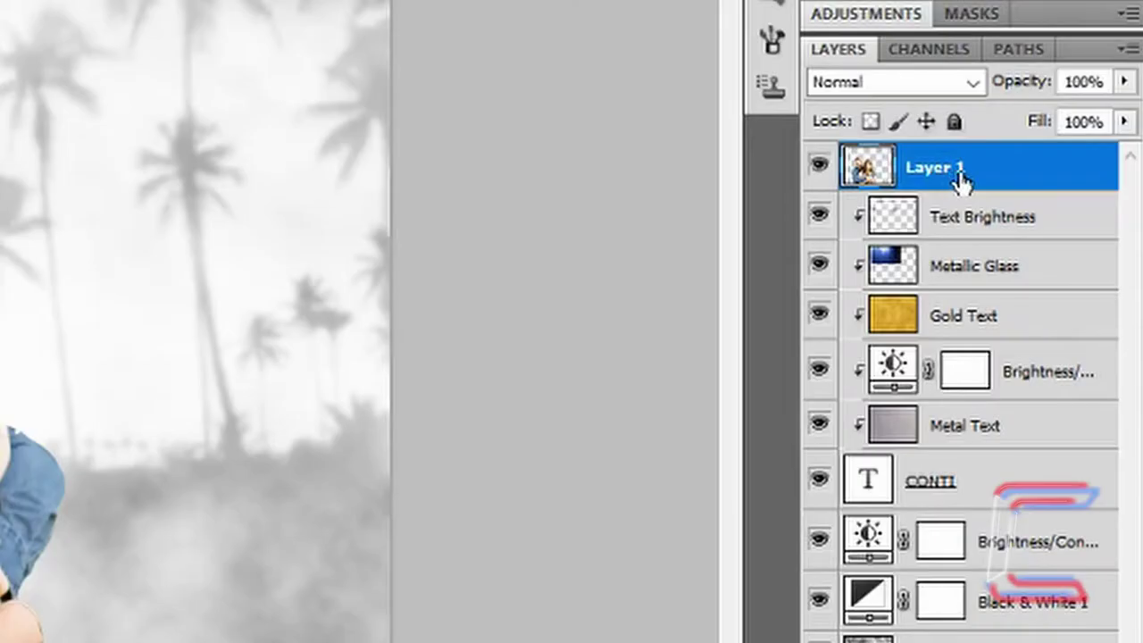
pyautogui.doubleClick(960, 171)
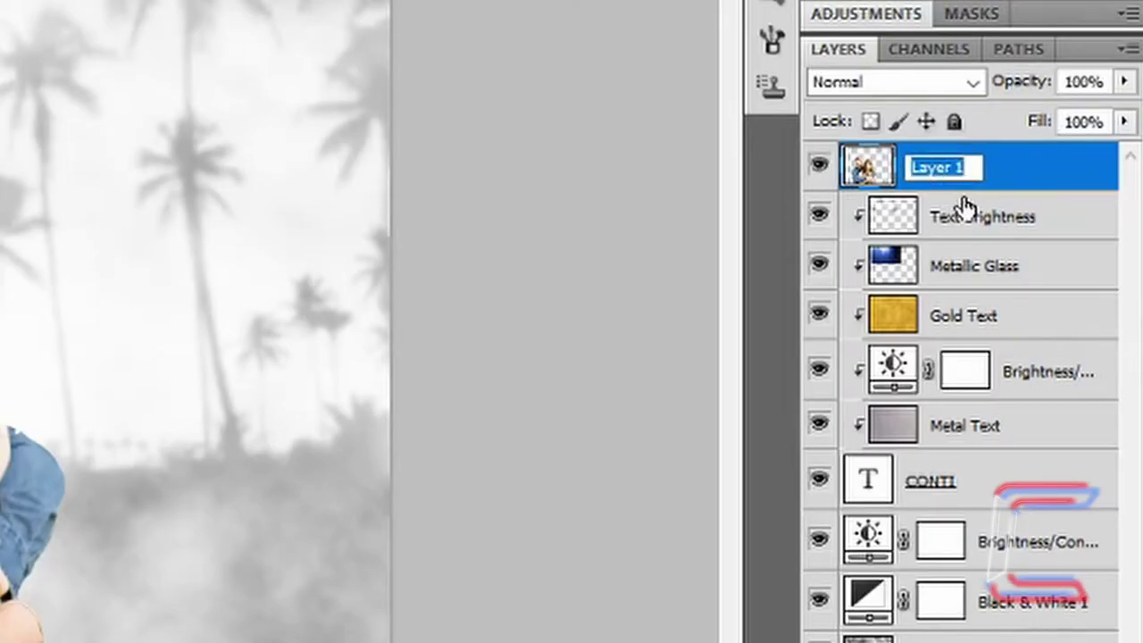
pyautogui.write('Couple')
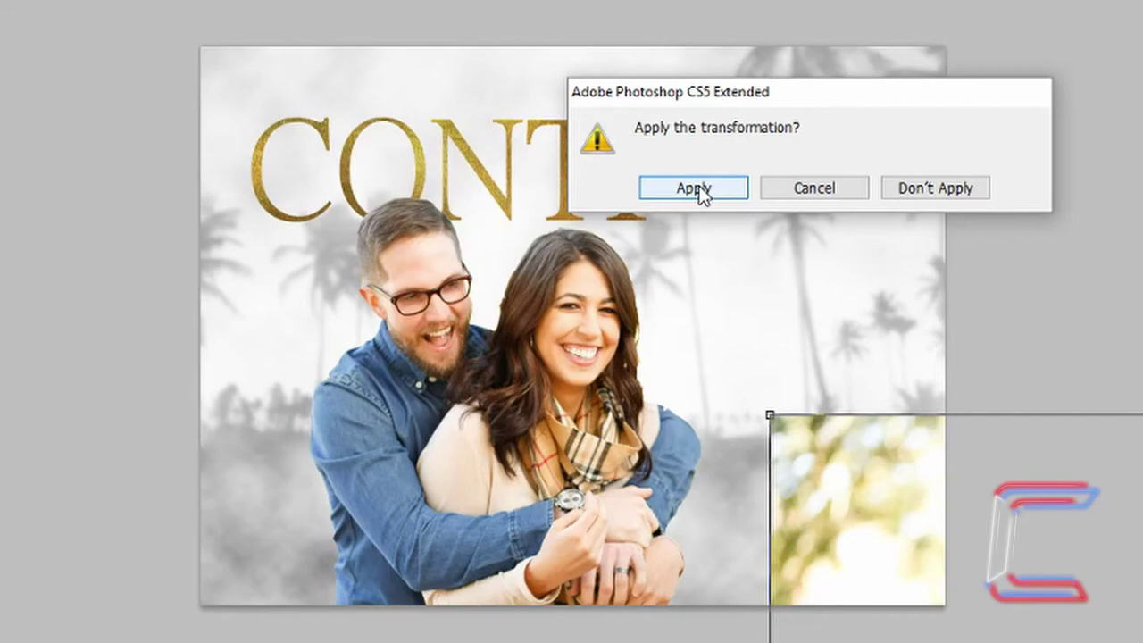
# Apply the patch transformation and rename Layer 1 to 'Couple Background'
pyautogui.click(694, 189)
pyautogui.doubleClick(935, 168)
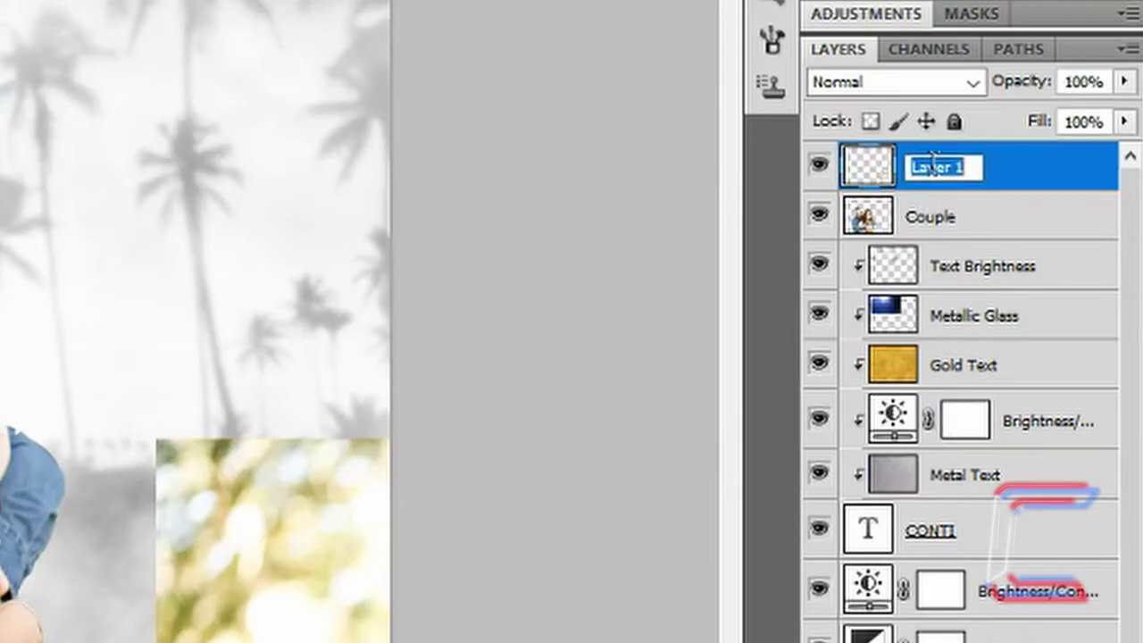
pyautogui.write('Coupl')
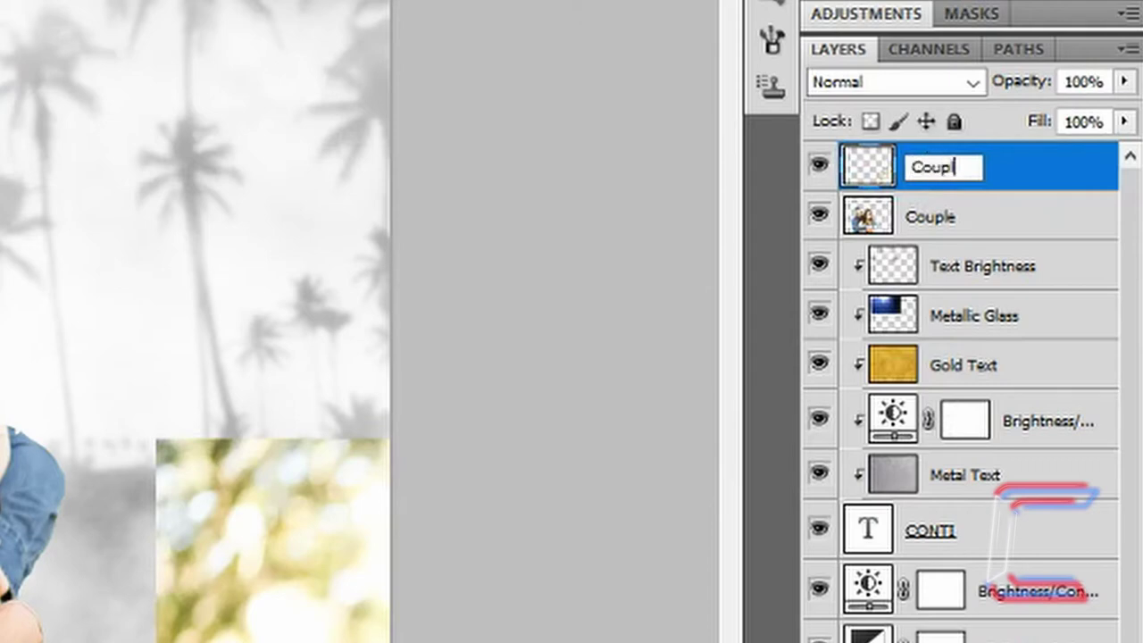
pyautogui.write('e Background')
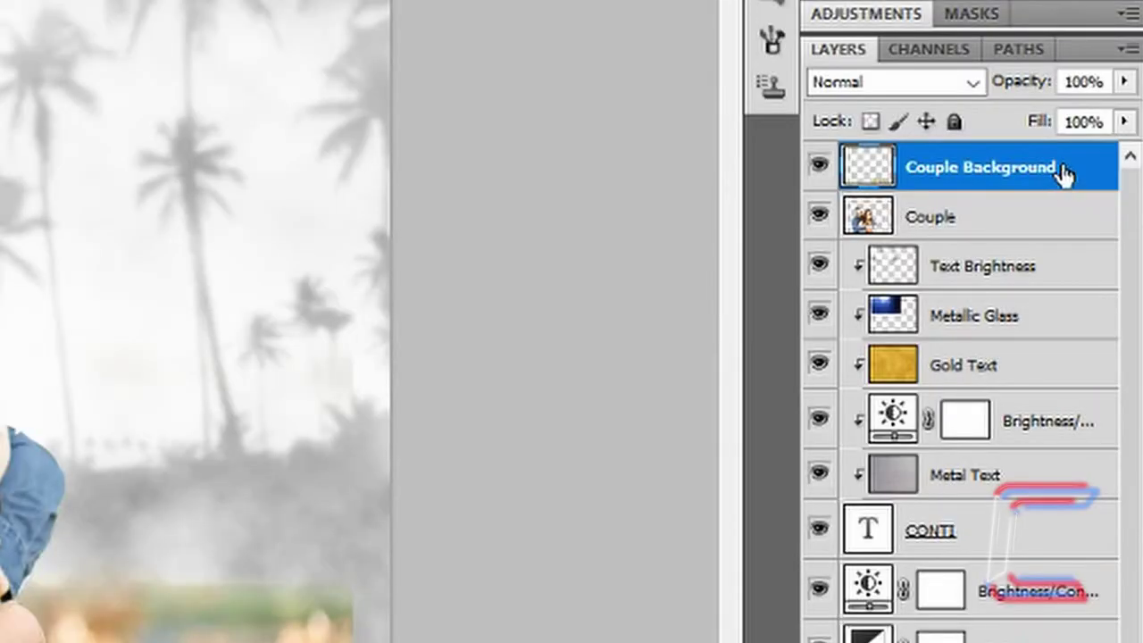
# Move Couple Background beneath the Couple layer and add a Black & White adjustment layer
pyautogui.moveTo(1065, 175); pyautogui.dragTo(1067, 234)
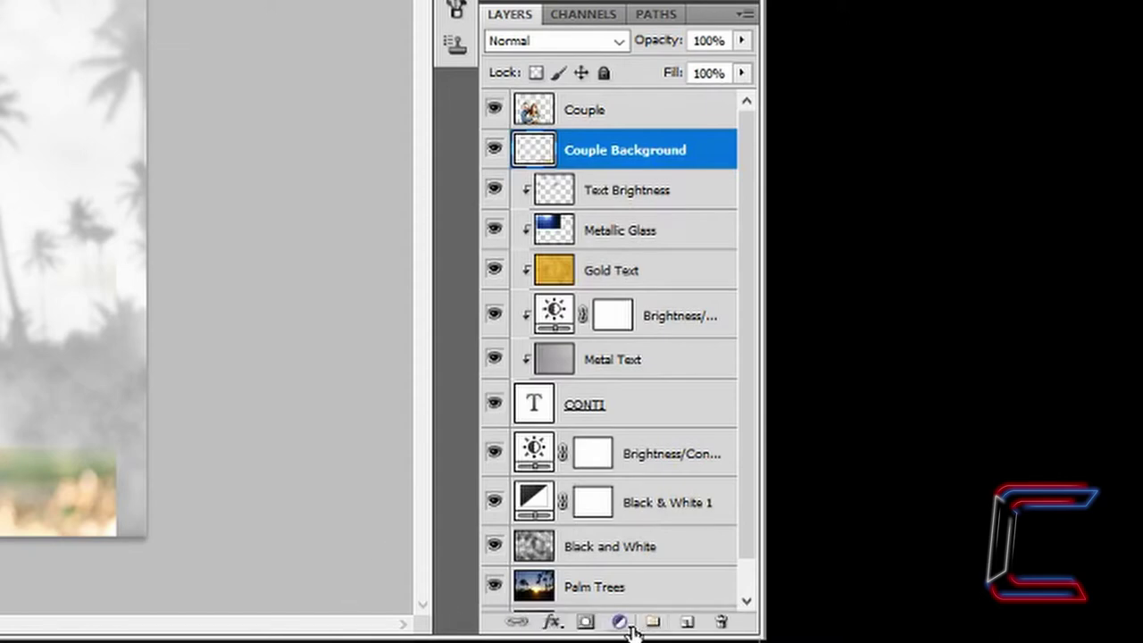
pyautogui.click(621, 623)
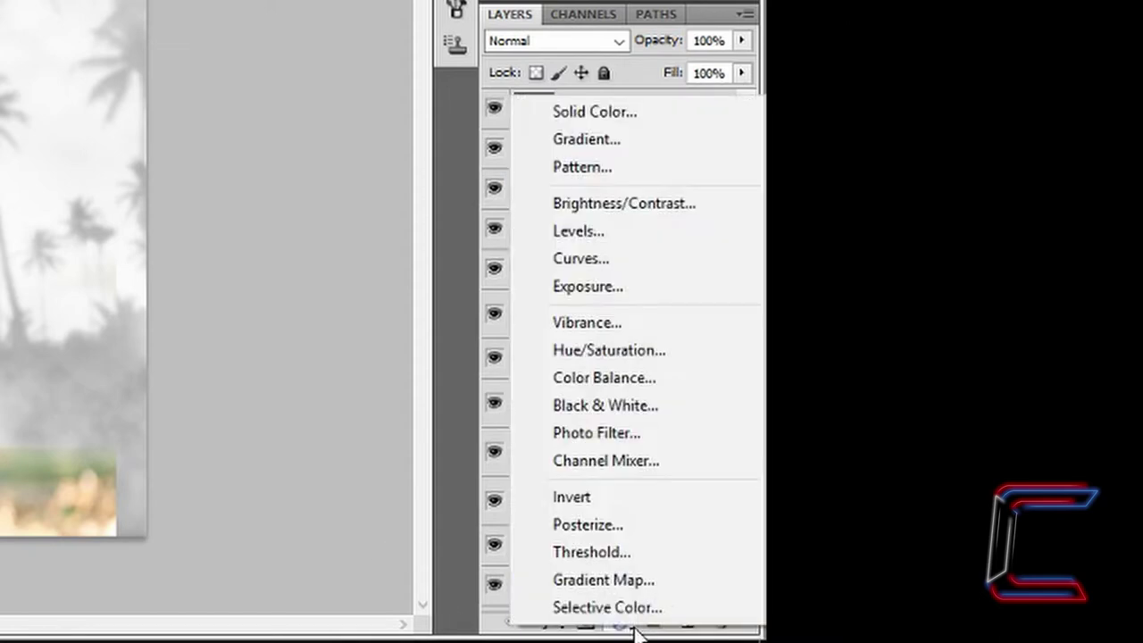
pyautogui.click(650, 404)
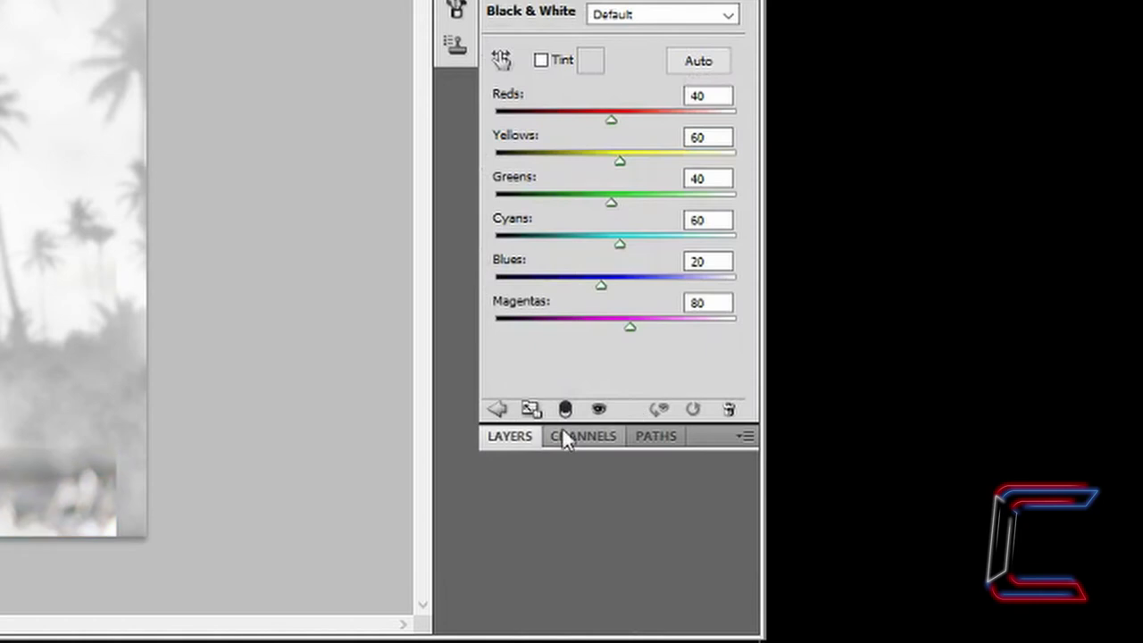
pyautogui.click(516, 437)
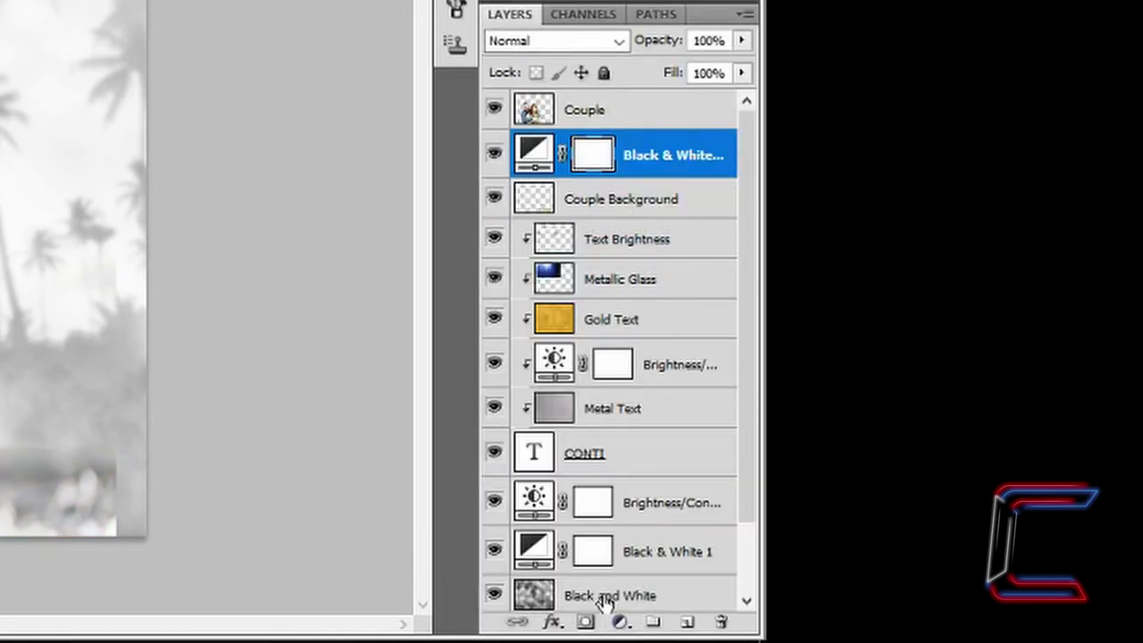
# Add a Levels adjustment layer with the midtone set to 1.30
pyautogui.click(620, 622)
pyautogui.click(636, 232)
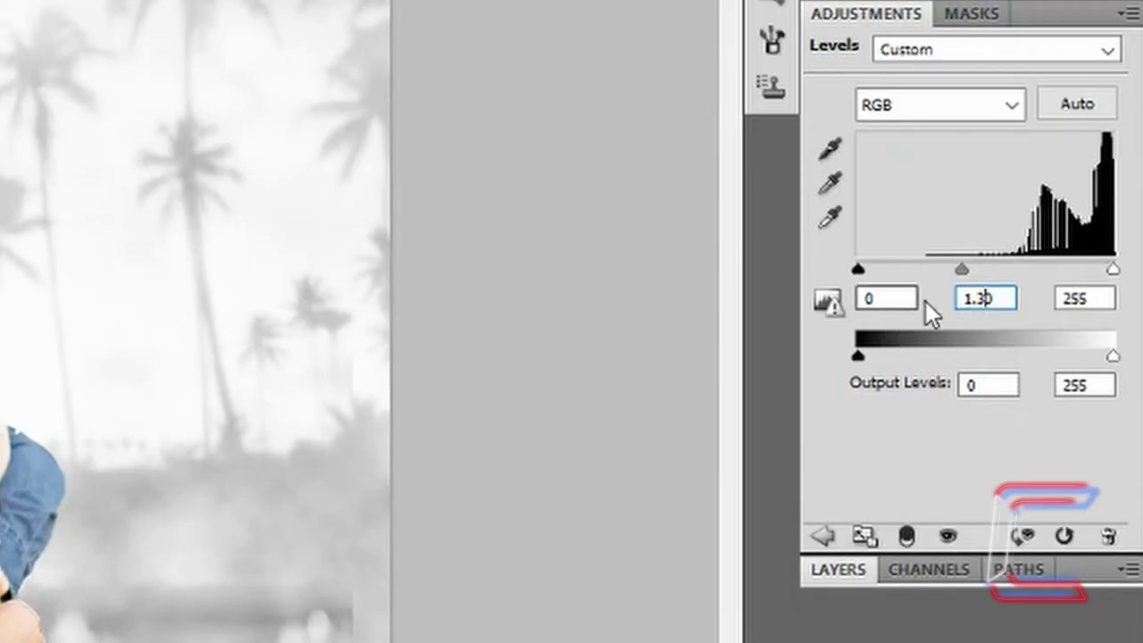
pyautogui.click(1000, 298)
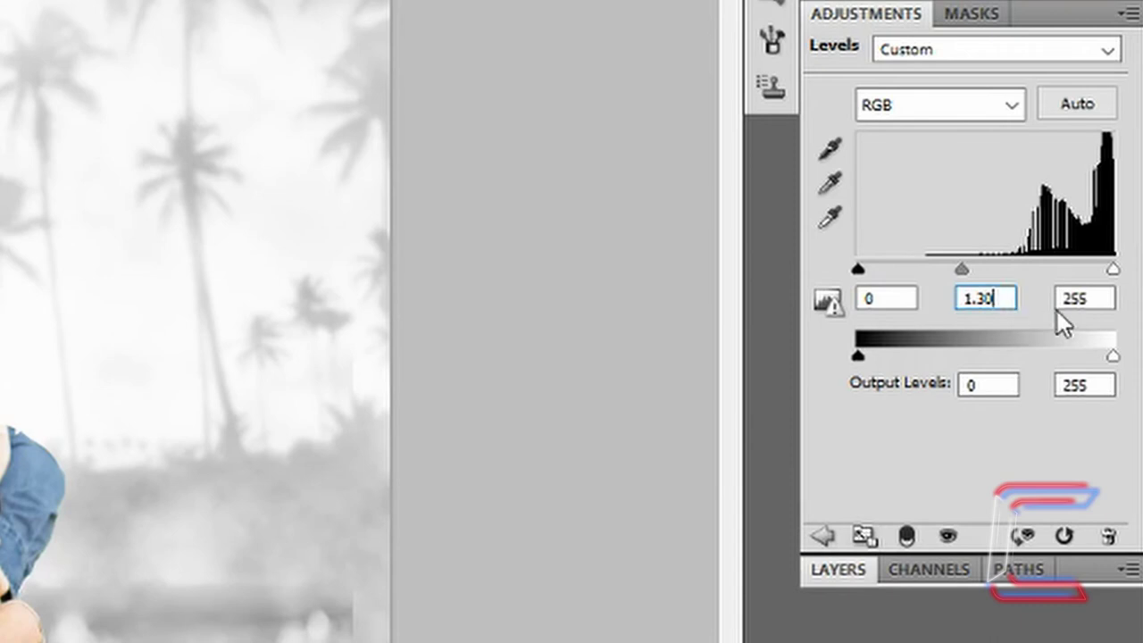
pyautogui.click(1102, 298)
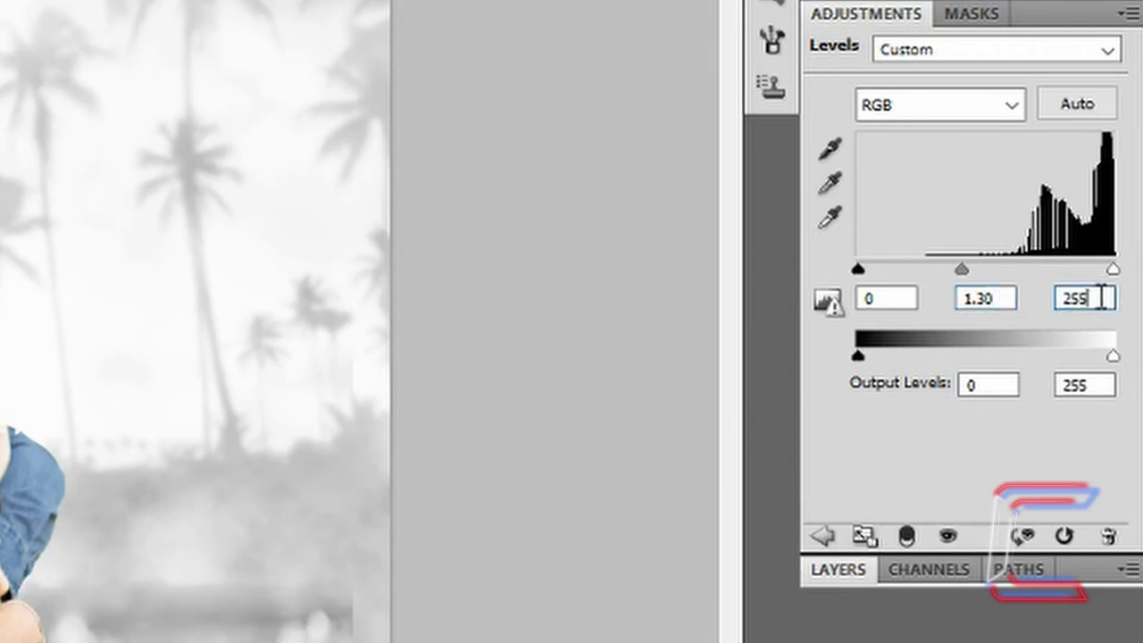
# Clip Black & White 2 and Levels 1 to the Couple Background layer
pyautogui.click(839, 573)
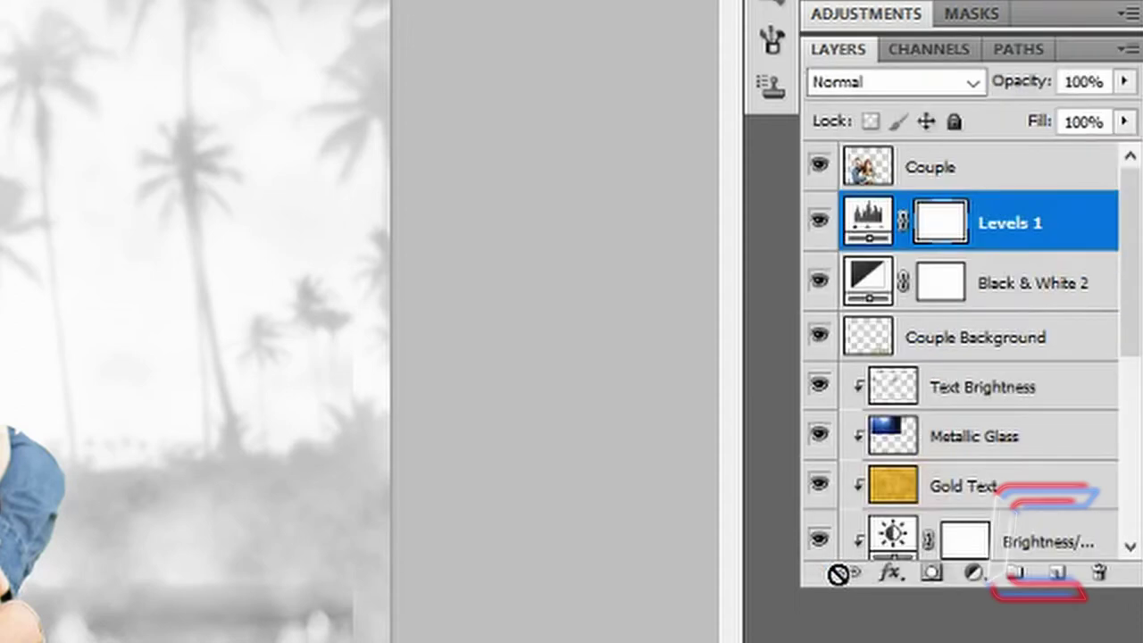
pyautogui.click(1004, 306)
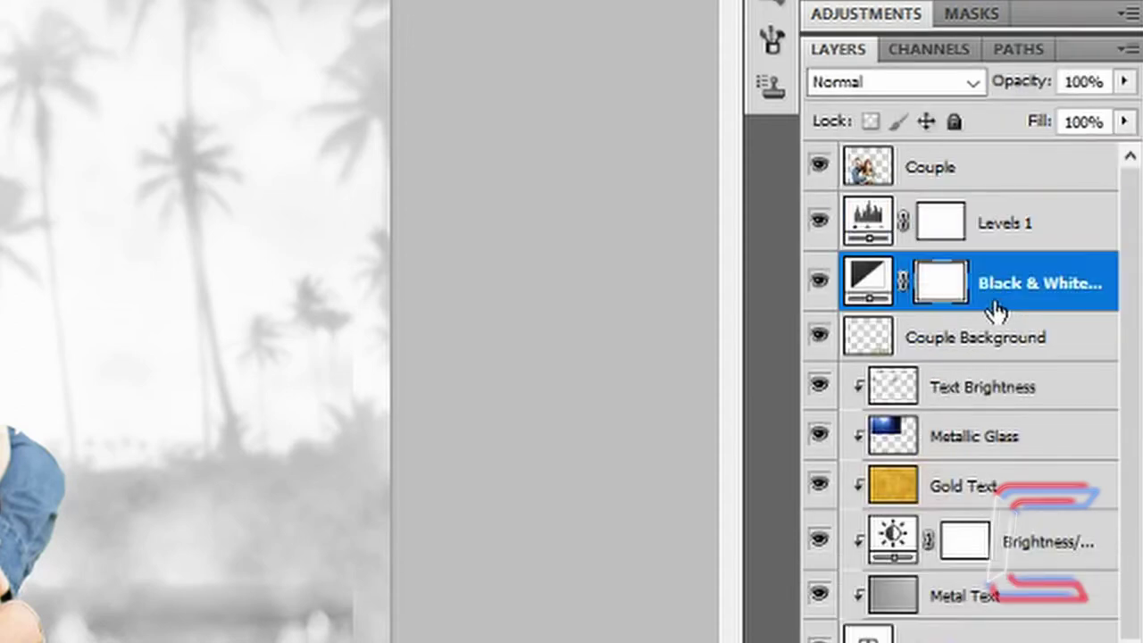
pyautogui.rightClick(998, 308)
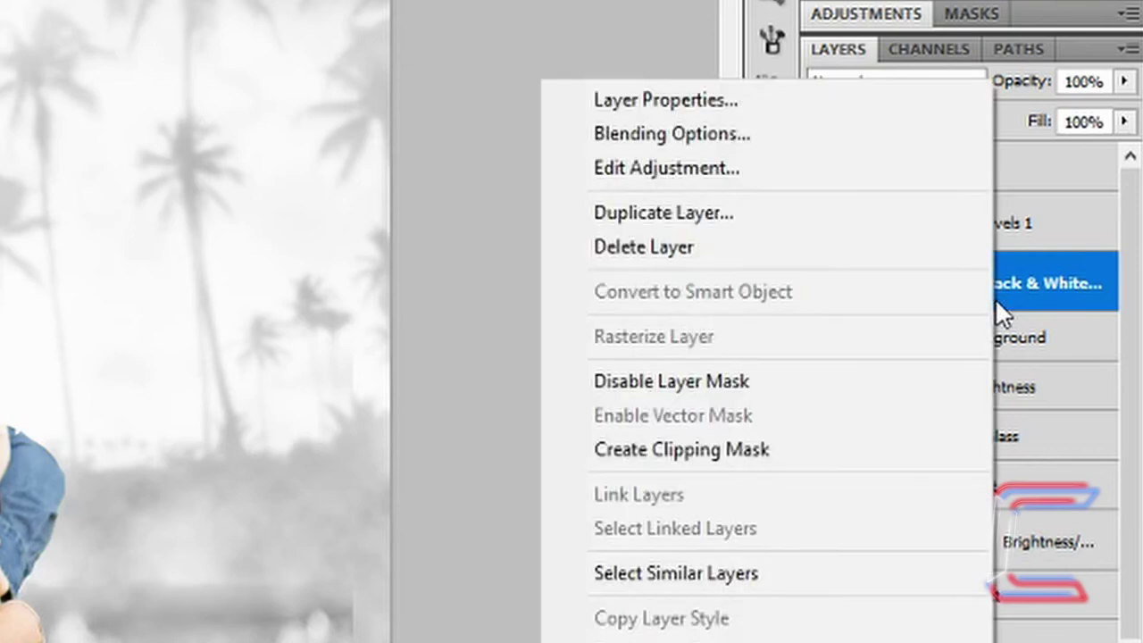
pyautogui.click(793, 451)
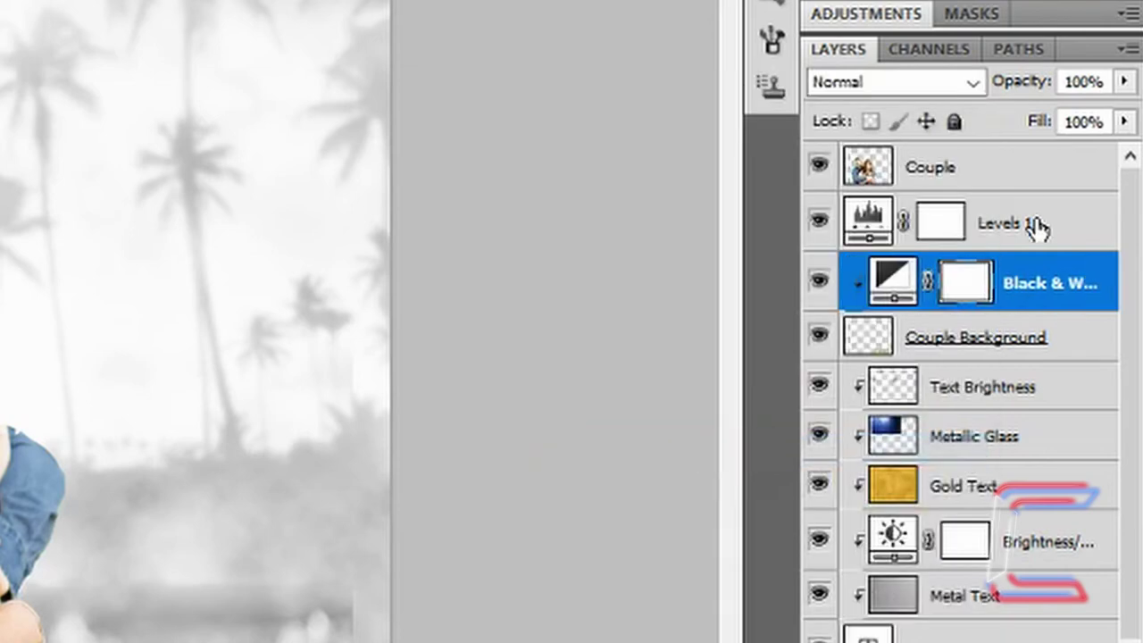
pyautogui.click(1039, 222)
pyautogui.rightClick(1036, 219)
pyautogui.click(762, 449)
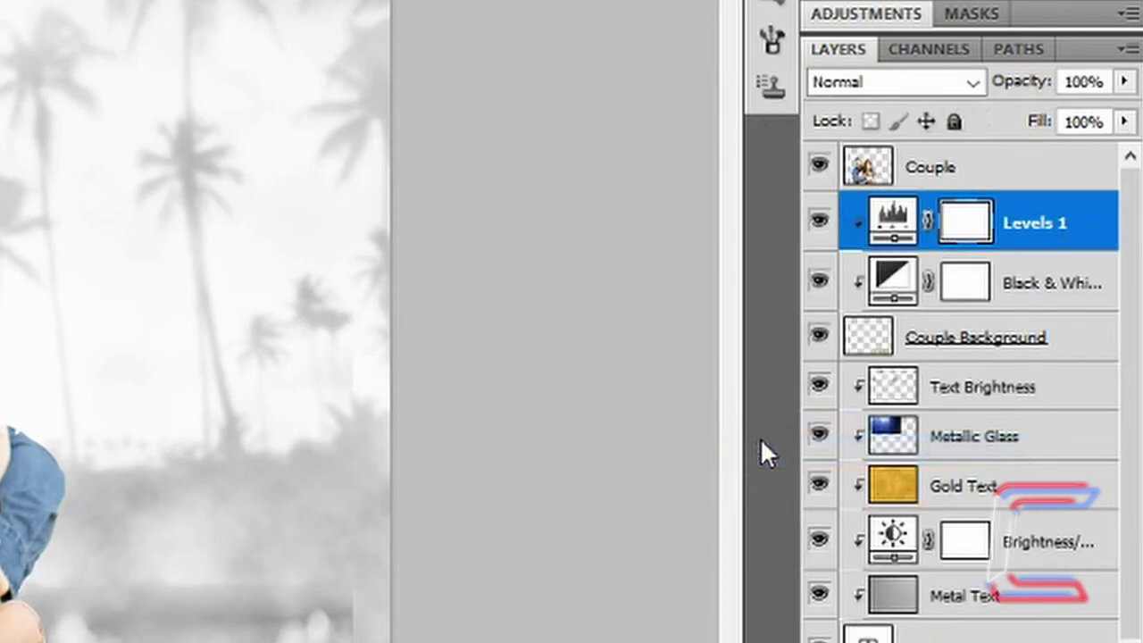
pyautogui.click(884, 337)
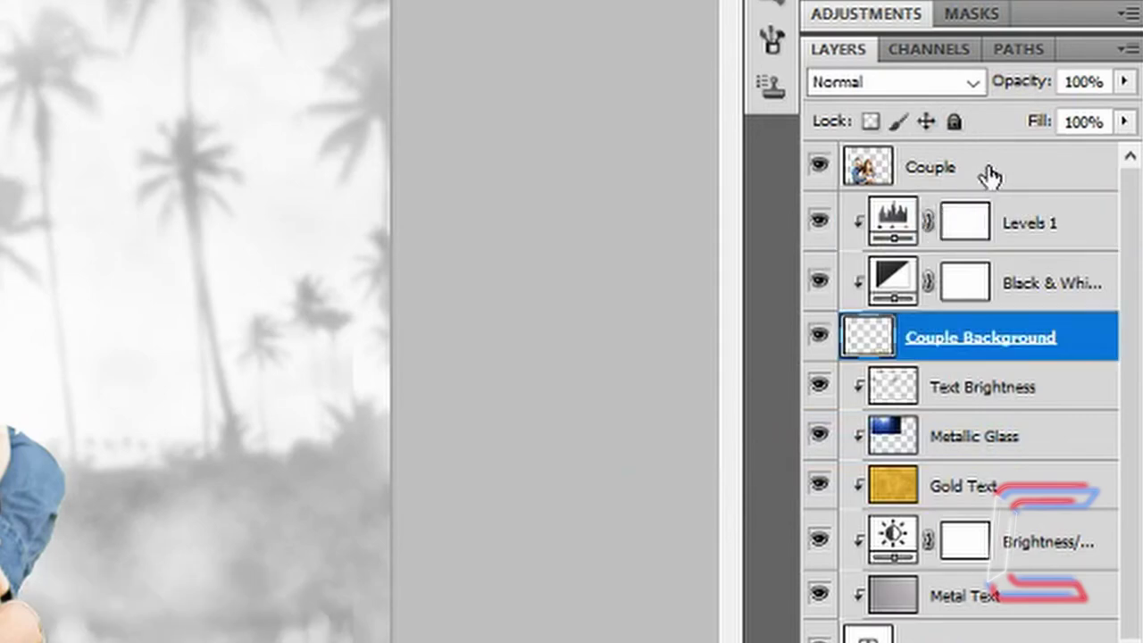
# Add a Black & White adjustment layer above the Couple photo
pyautogui.click(989, 174)
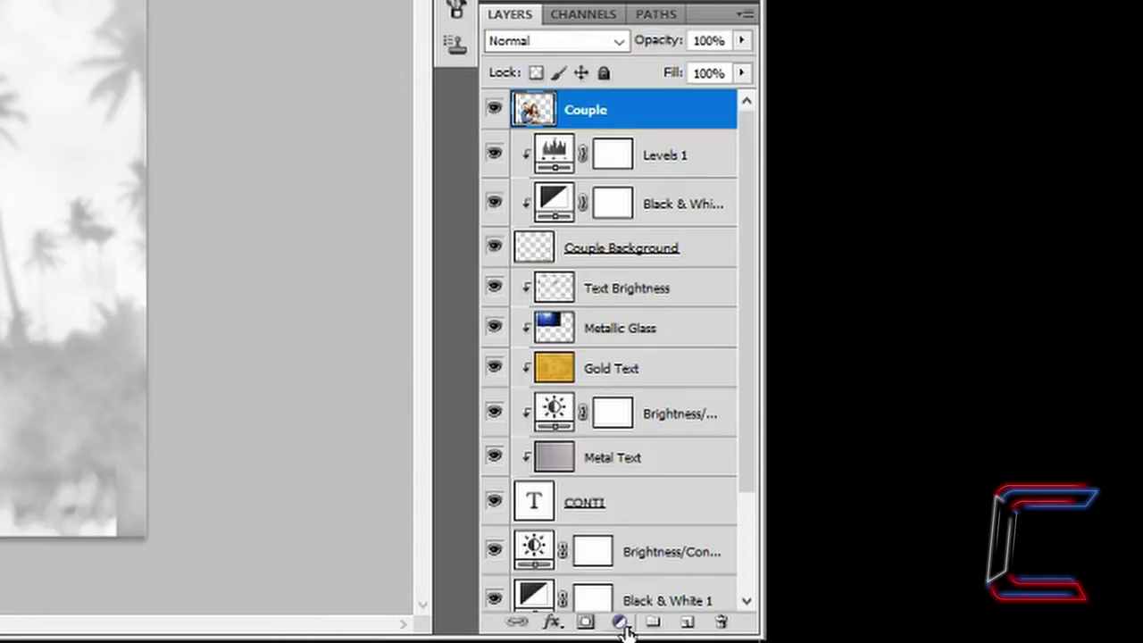
pyautogui.click(620, 623)
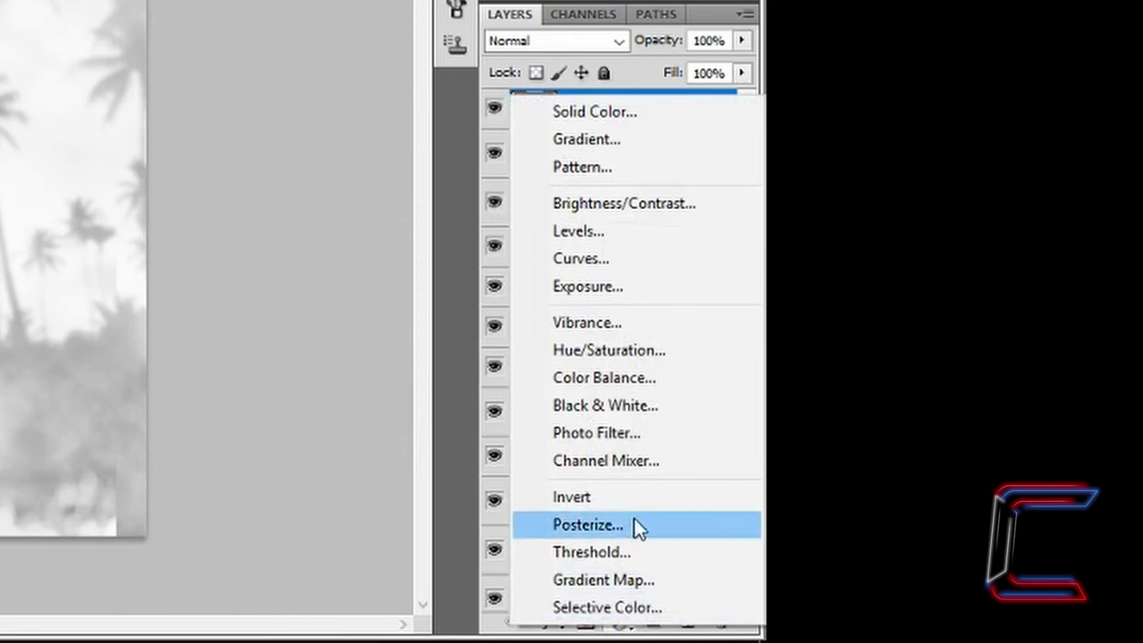
pyautogui.click(628, 406)
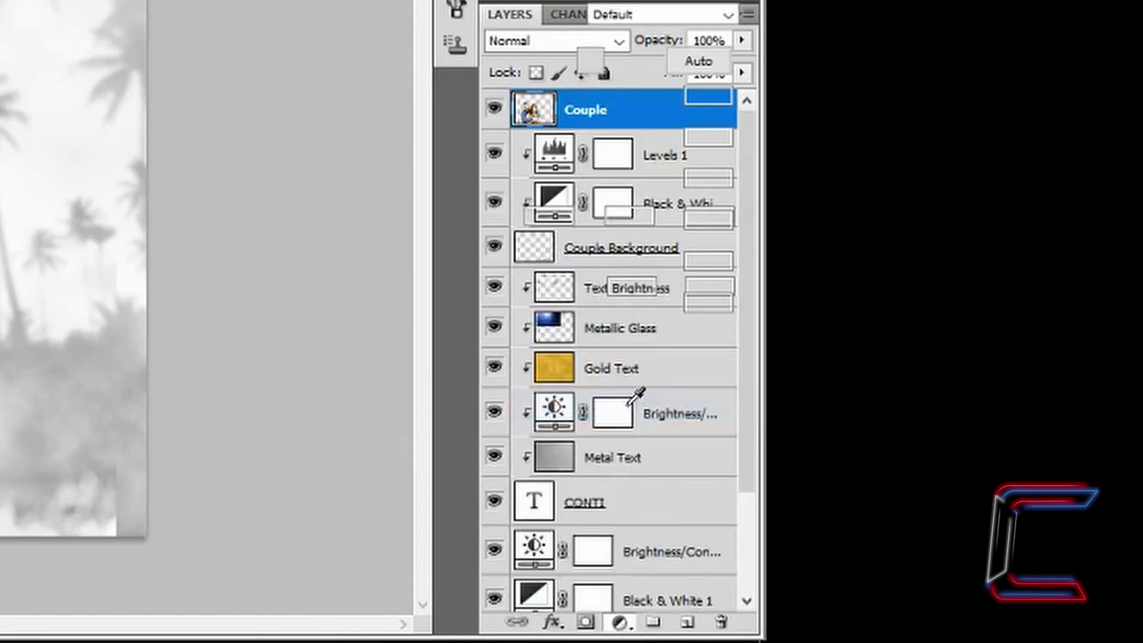
pyautogui.click(512, 436)
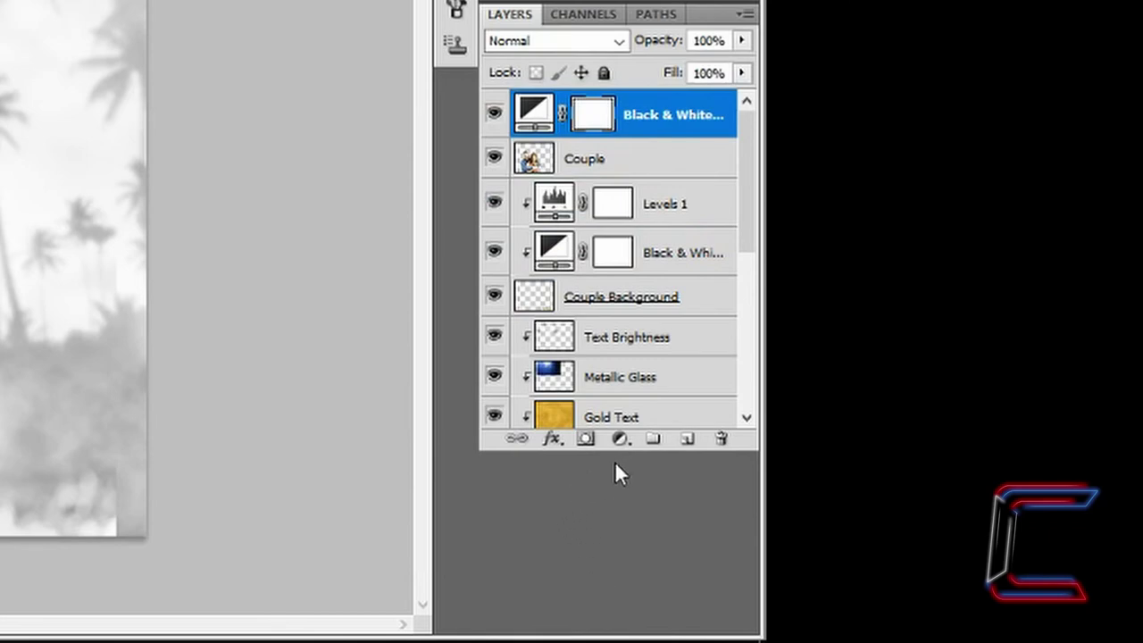
# Add a Levels adjustment with black input 25 and midtones 0.81
pyautogui.click(620, 440)
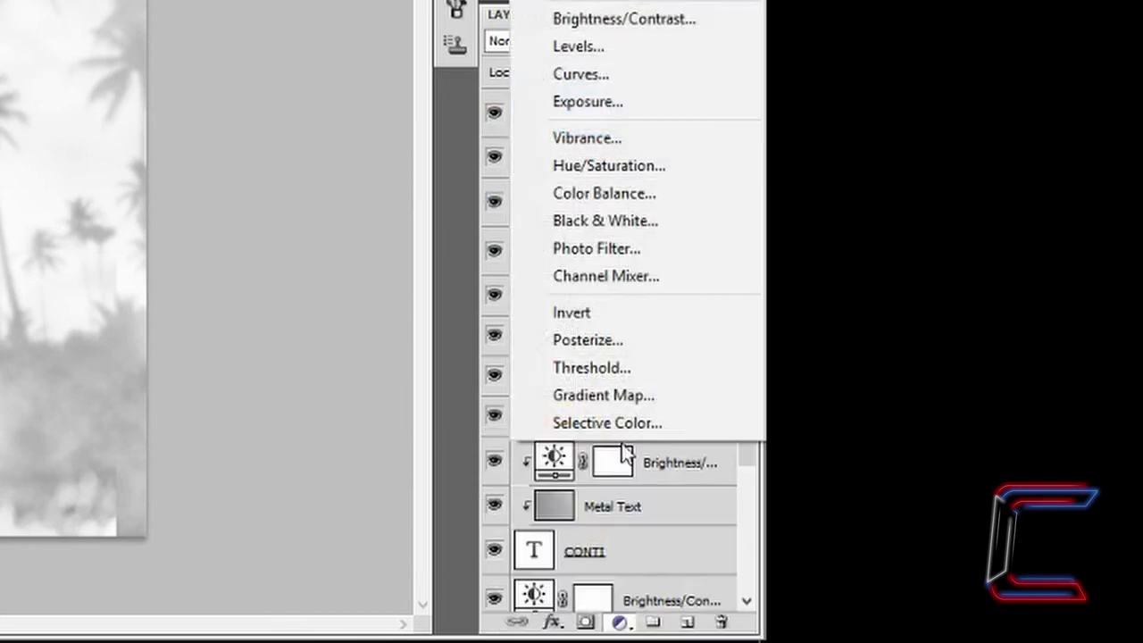
pyautogui.click(632, 48)
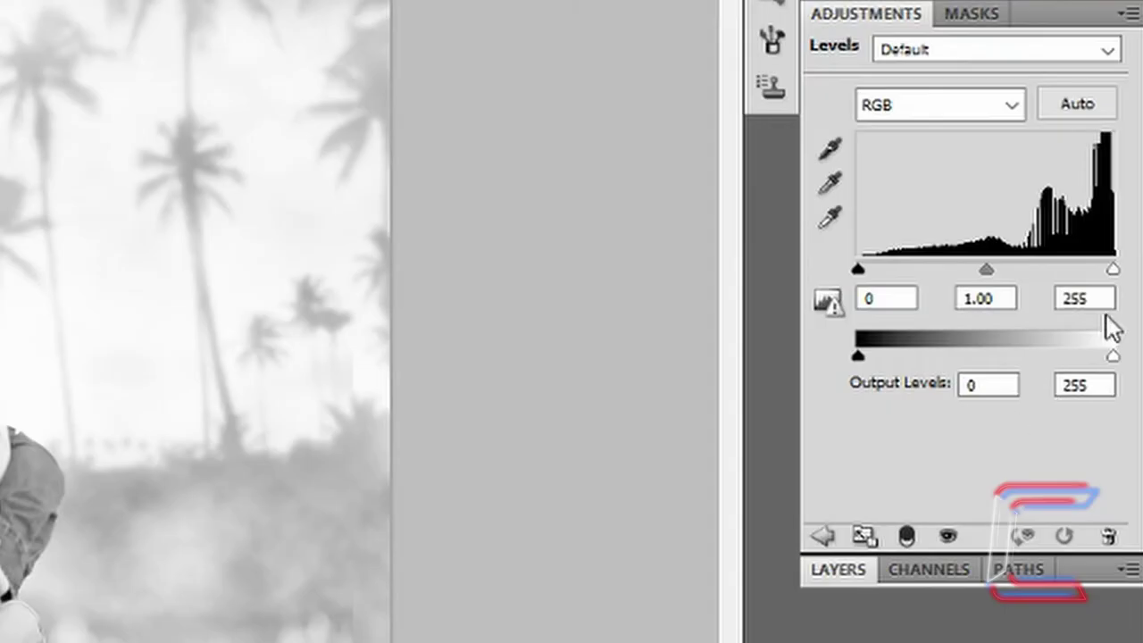
pyautogui.doubleClick(880, 300)
pyautogui.write('2')
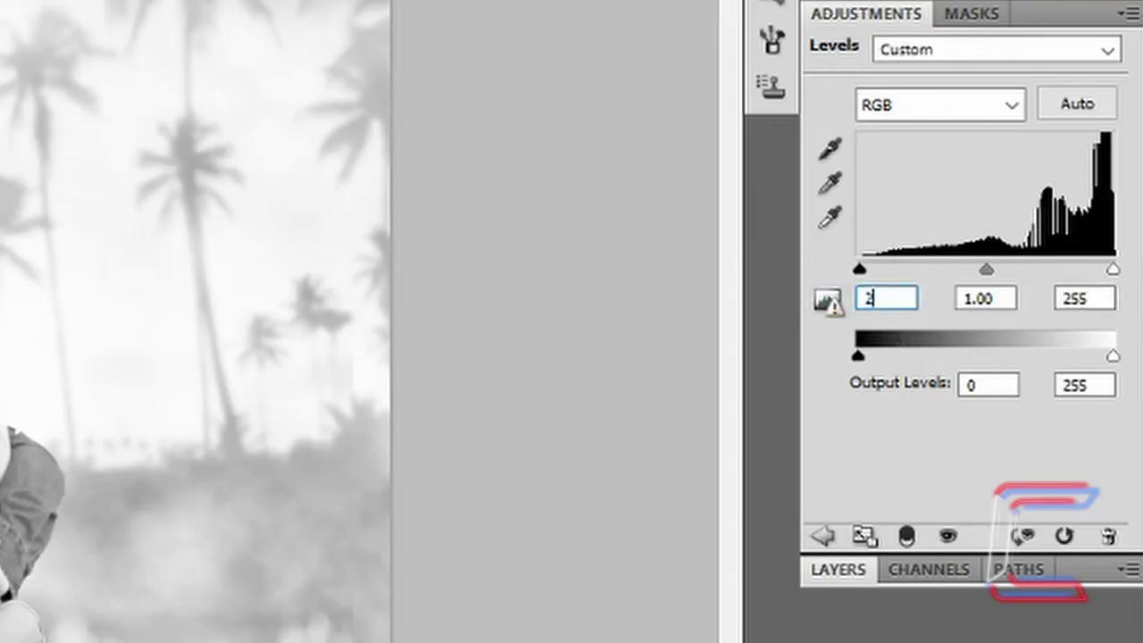
pyautogui.write('5')
pyautogui.click(1009, 300)
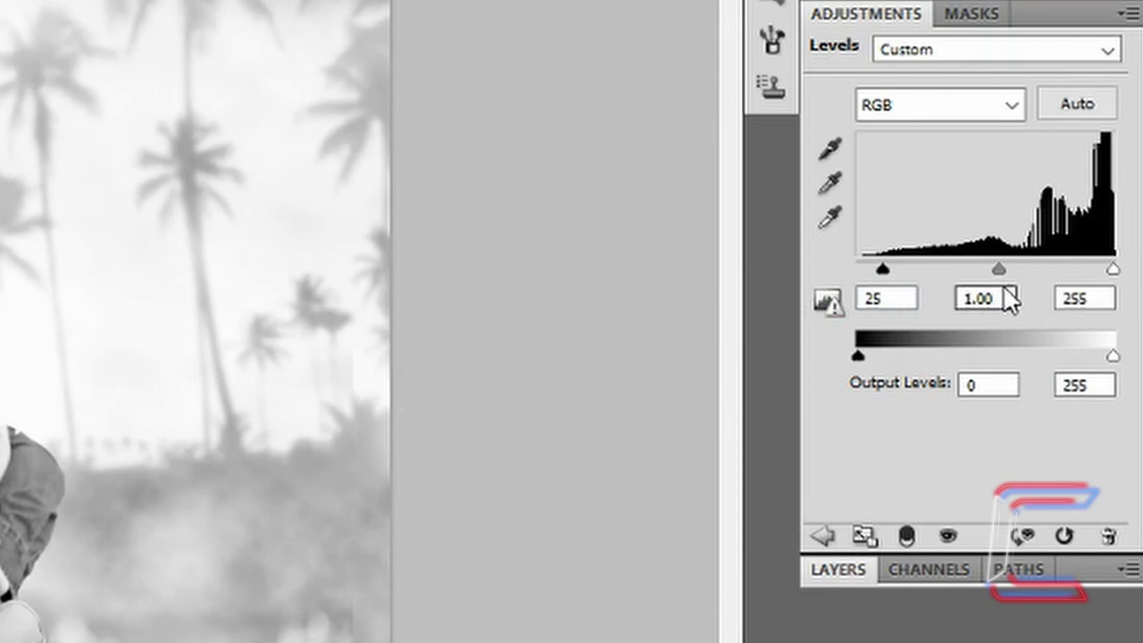
pyautogui.doubleClick(1009, 301)
pyautogui.write('0.81')
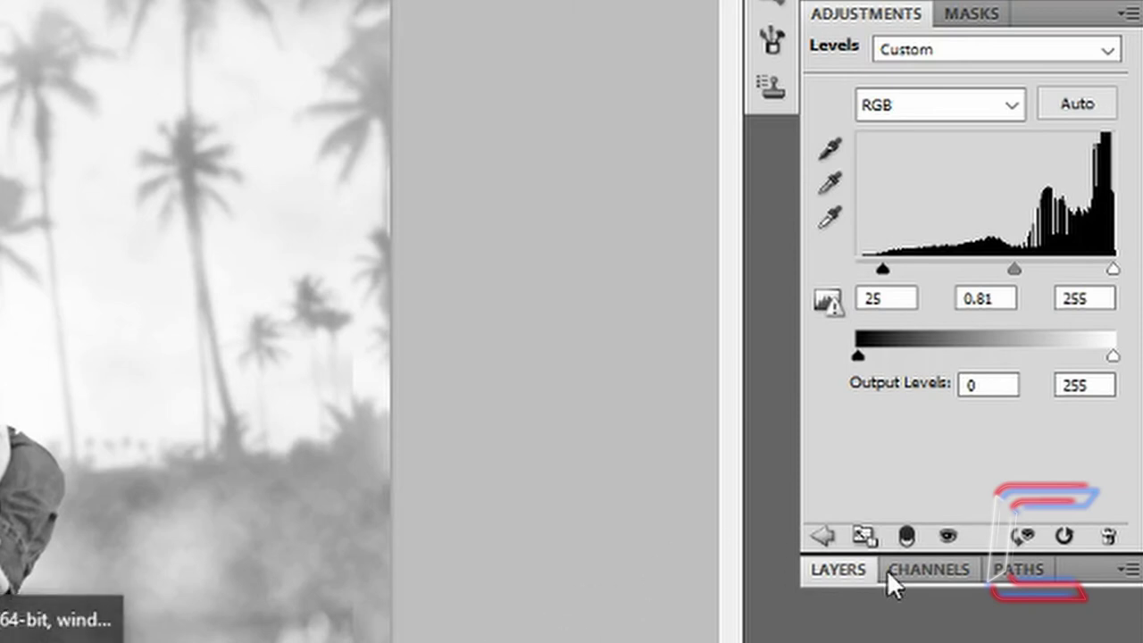
# Clip Black & White 3 and Levels 2 to the Couple layer
pyautogui.click(835, 570)
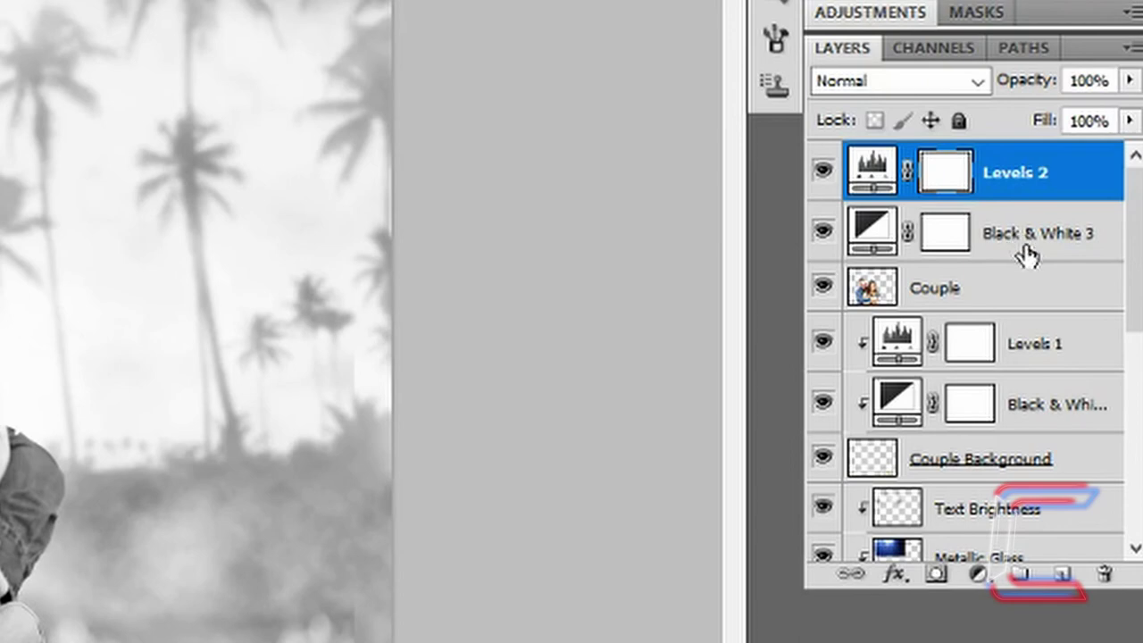
pyautogui.rightClick(1016, 234)
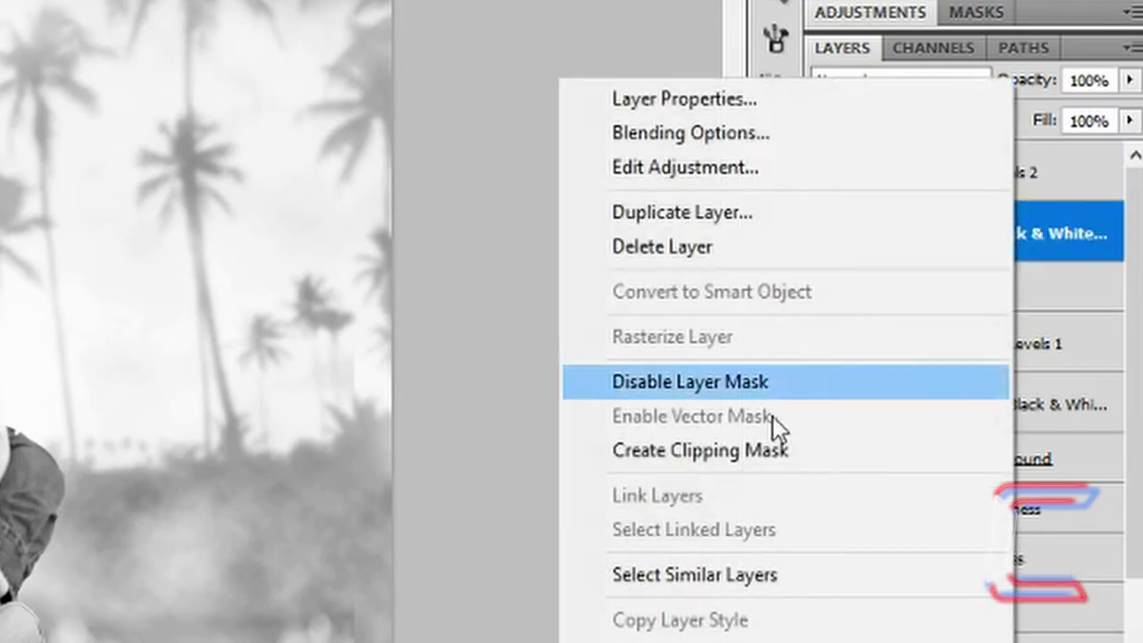
pyautogui.click(736, 453)
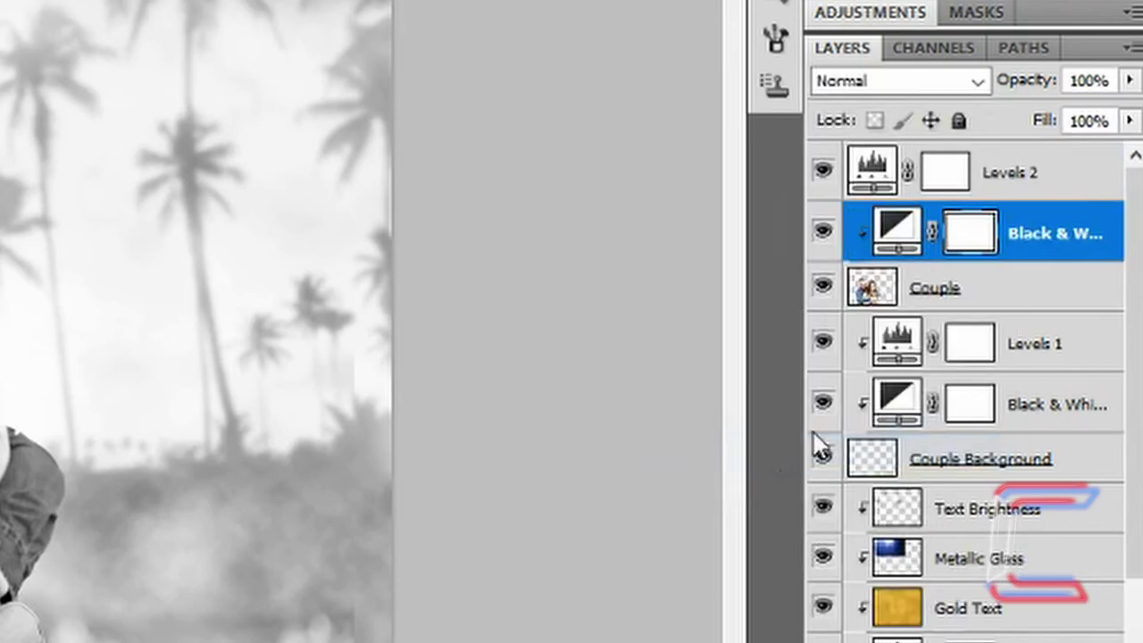
pyautogui.click(1058, 173)
pyautogui.rightClick(1059, 174)
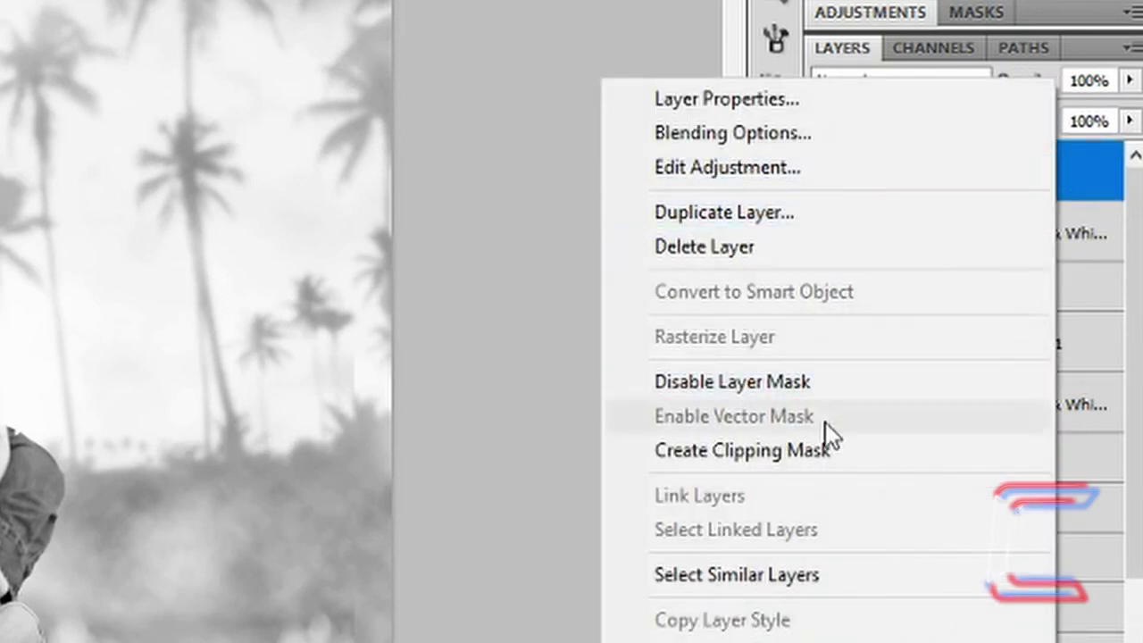
pyautogui.click(815, 450)
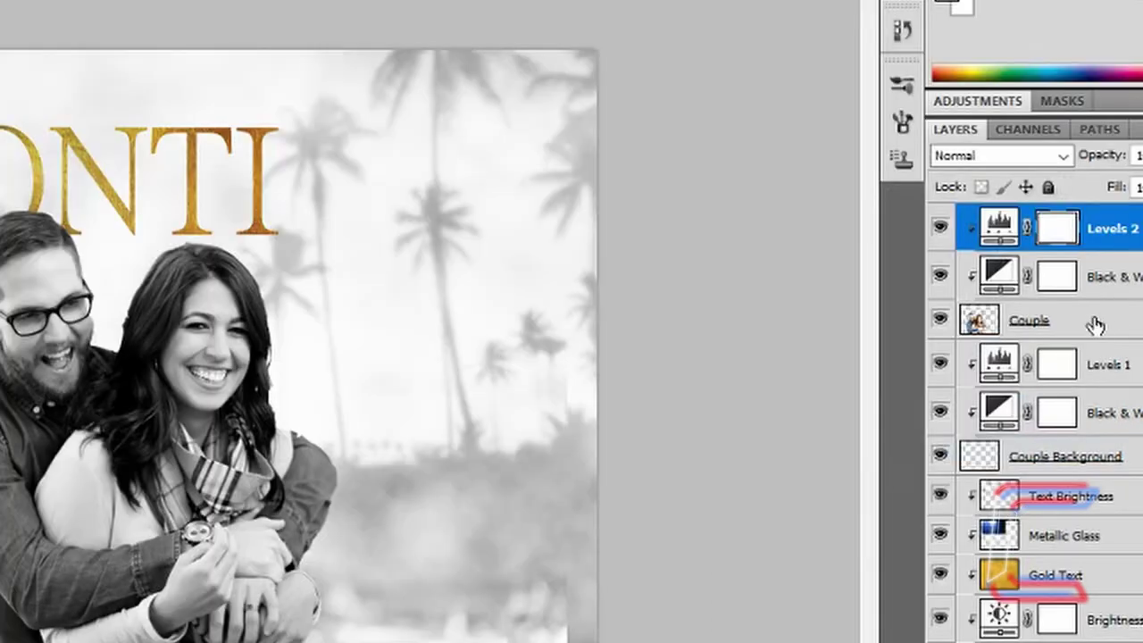
# Enable Inner Glow on the Couple layer with 50% opacity
pyautogui.click(1096, 325)
pyautogui.doubleClick(1096, 325)
pyautogui.click(476, 231)
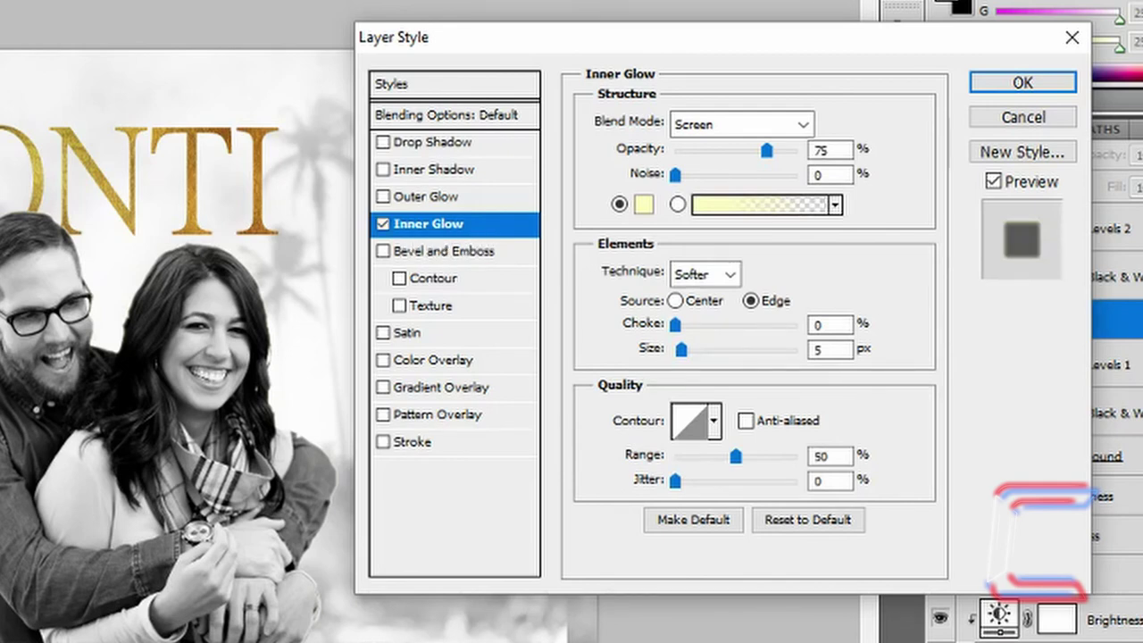
pyautogui.doubleClick(830, 149)
pyautogui.write('50')
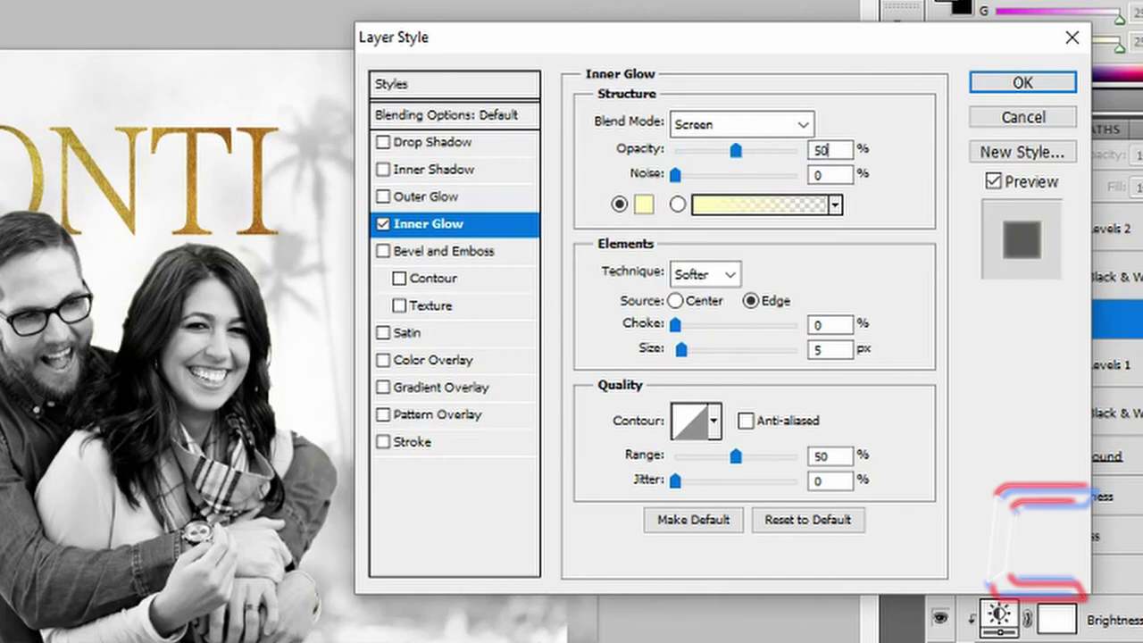
# Set the inner glow colour to white, choke to 6% and size to 25 px
pyautogui.click(643, 207)
pyautogui.moveTo(505, 59)
pyautogui.mouseDown()
pyautogui.moveTo(450, 12)
pyautogui.moveTo(409, 19)
pyautogui.mouseUp()
pyautogui.click(1036, 25)
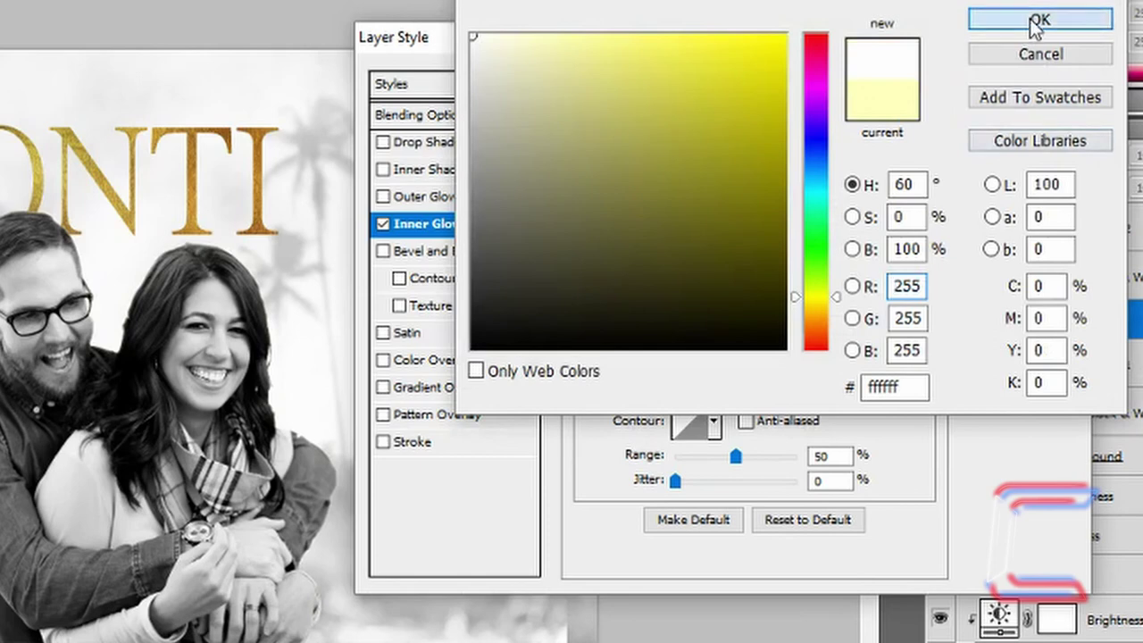
pyautogui.doubleClick(830, 324)
pyautogui.write('6')
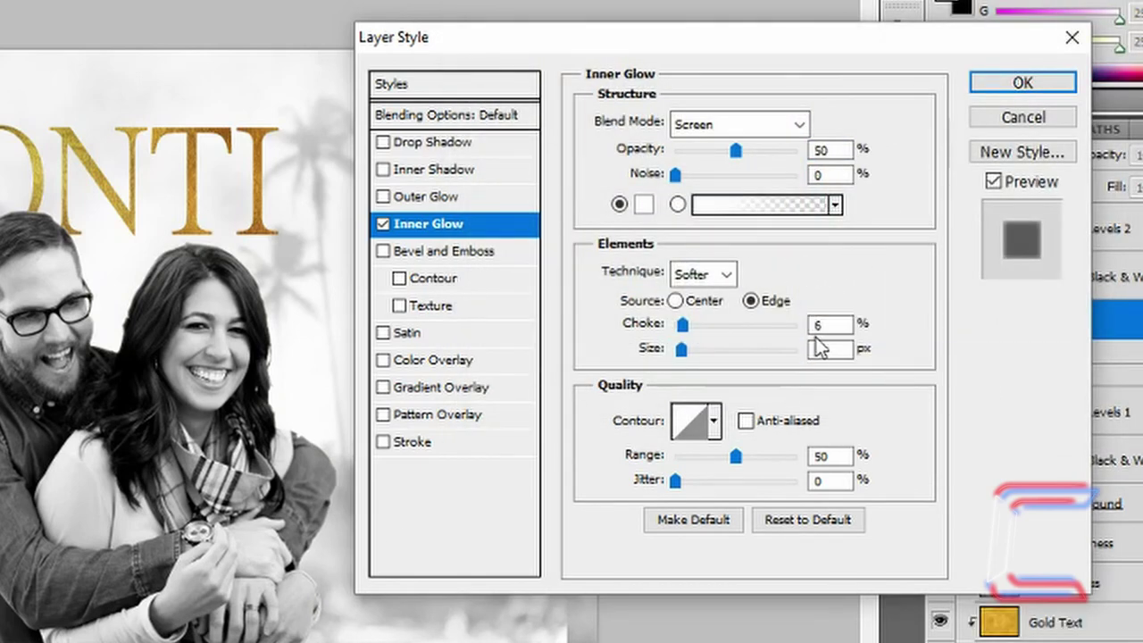
pyautogui.doubleClick(820, 349)
pyautogui.write('25')
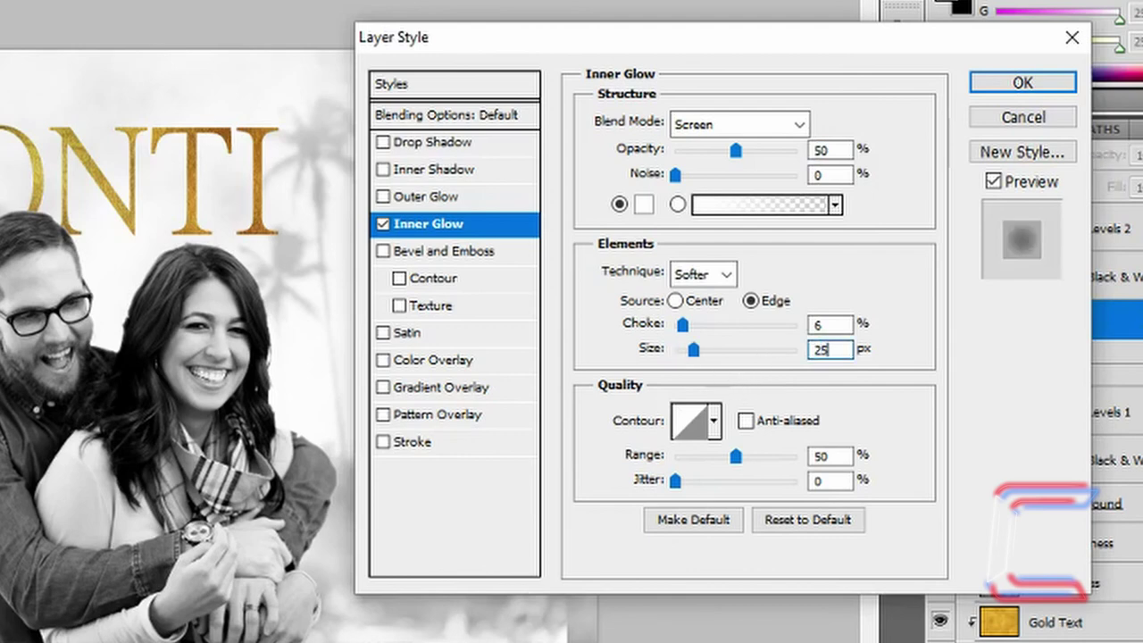